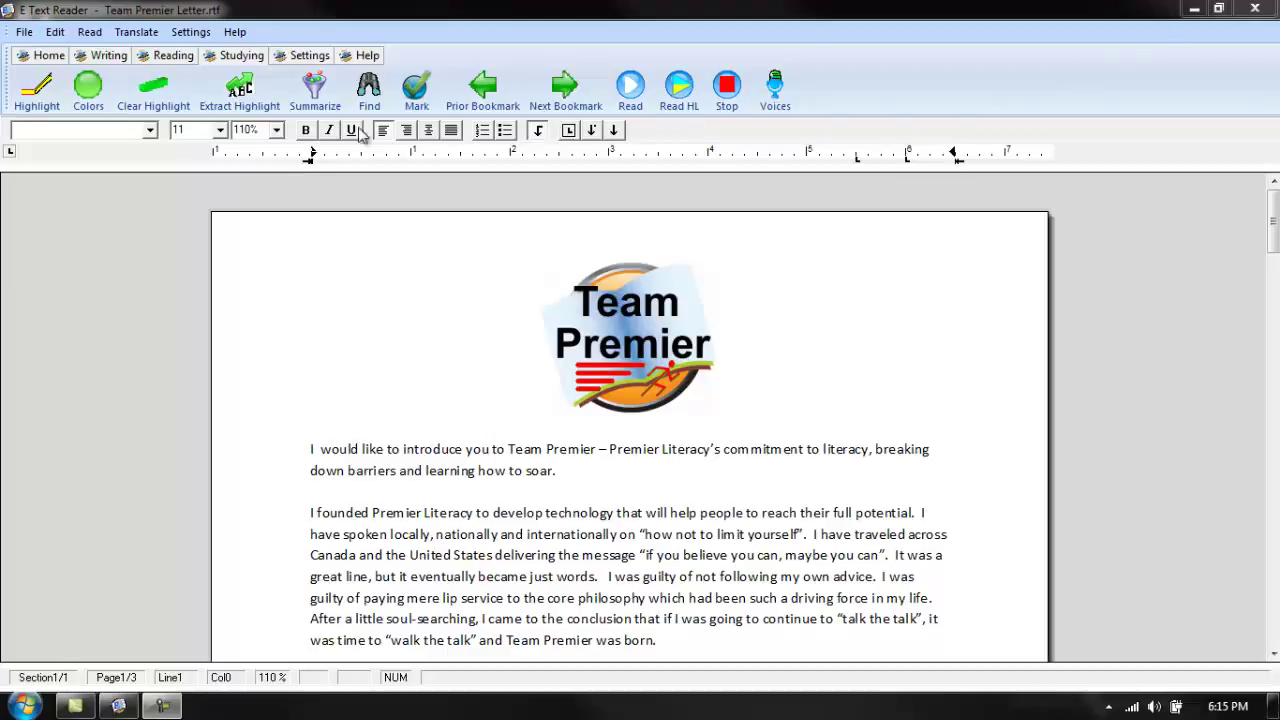
- Summarize the letter to 75 percent in a separate document, highlighting the summary sentences in blue in the original
click(316, 92)
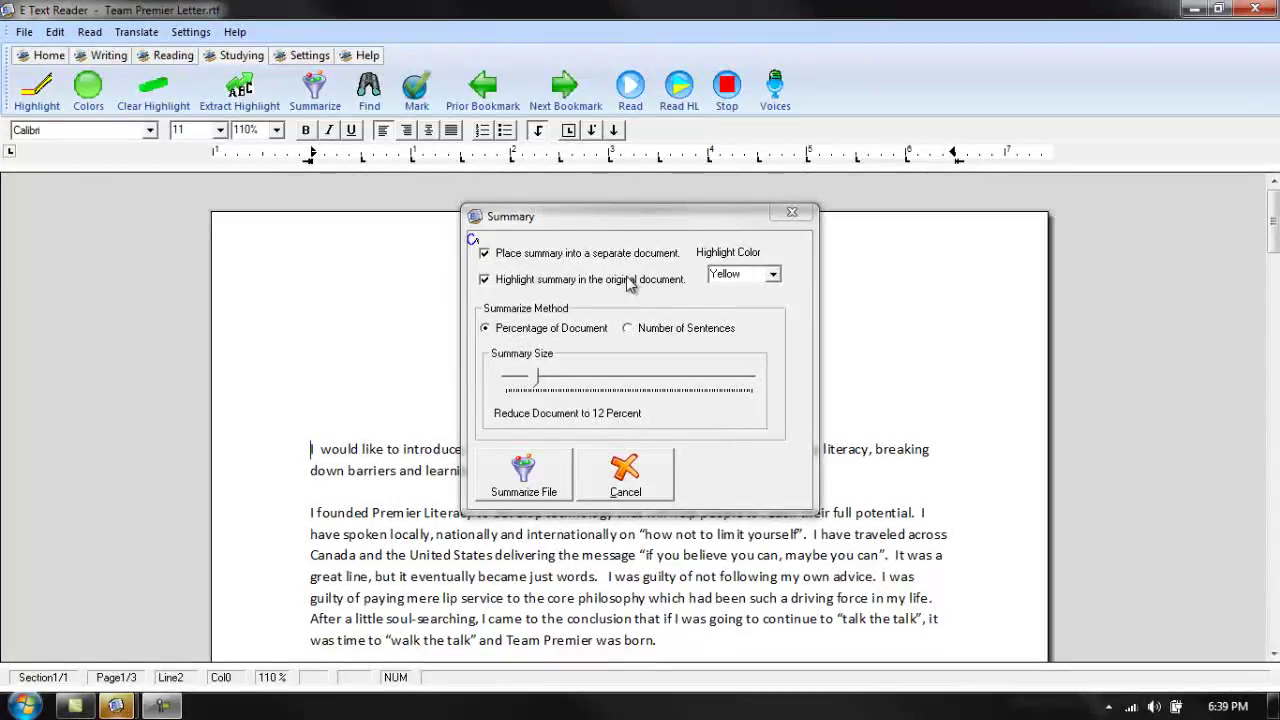
click(763, 278)
click(772, 277)
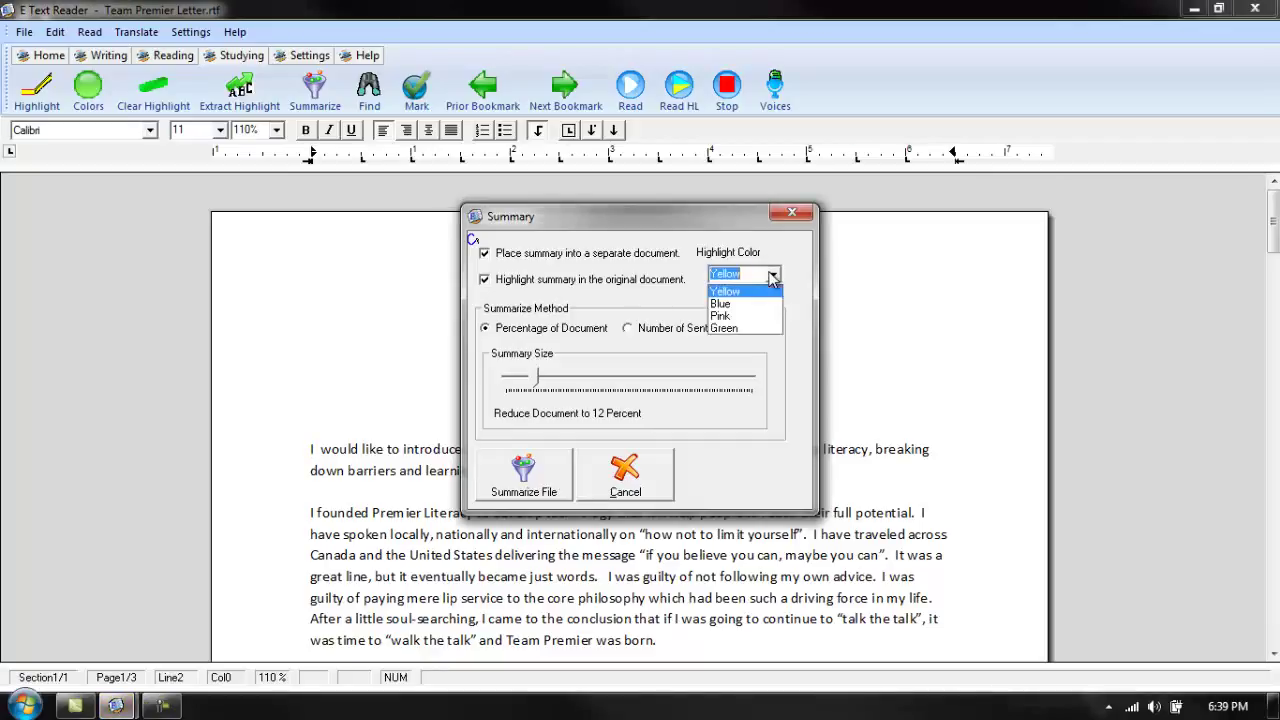
click(755, 303)
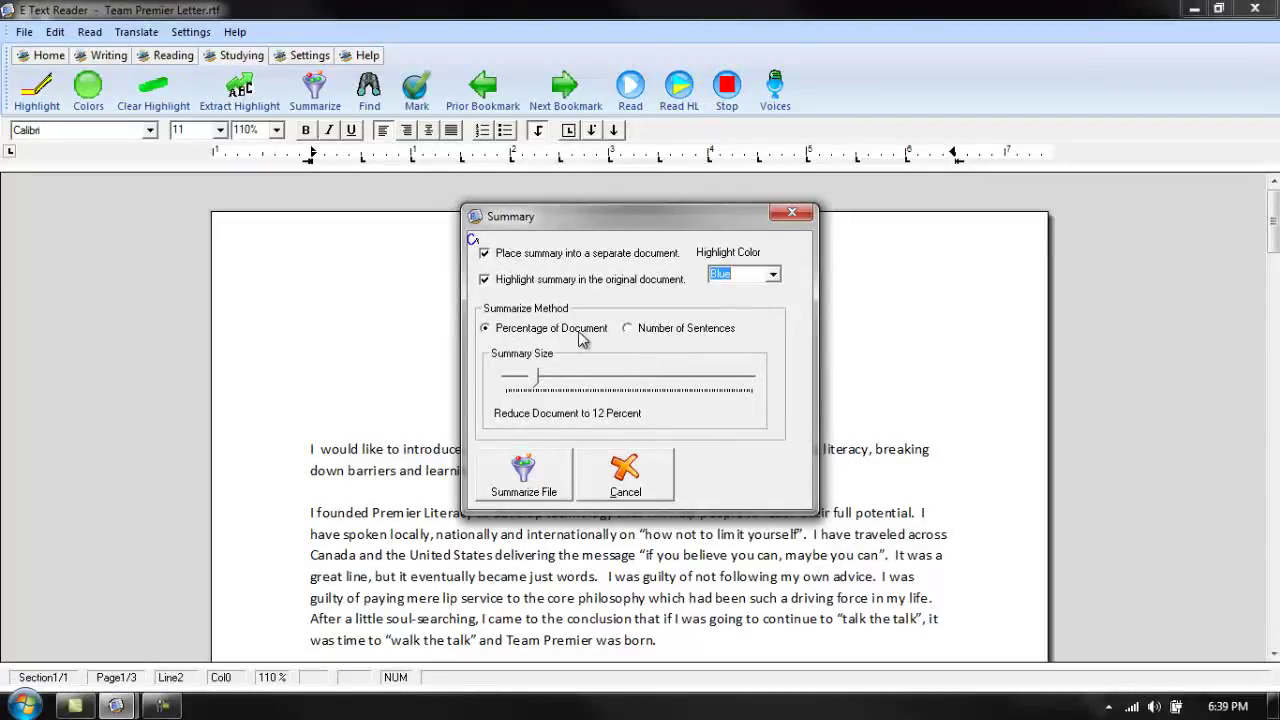
drag(537, 380, 693, 384)
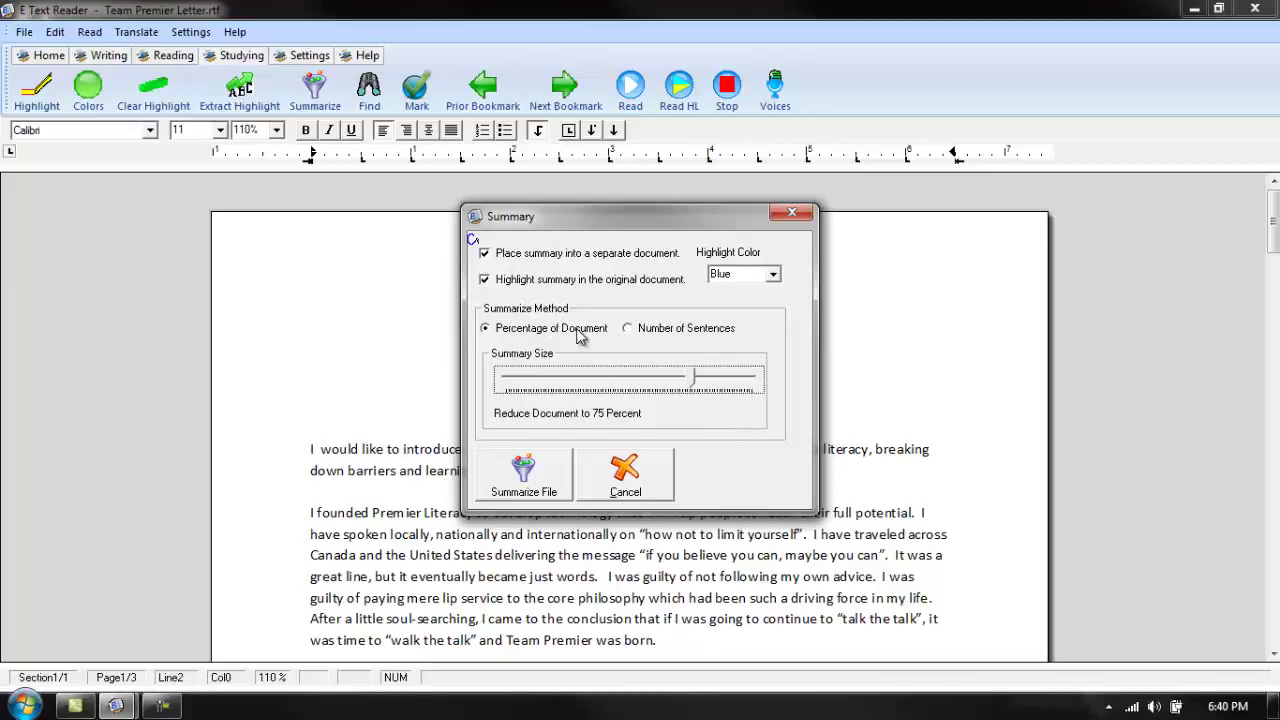
click(531, 478)
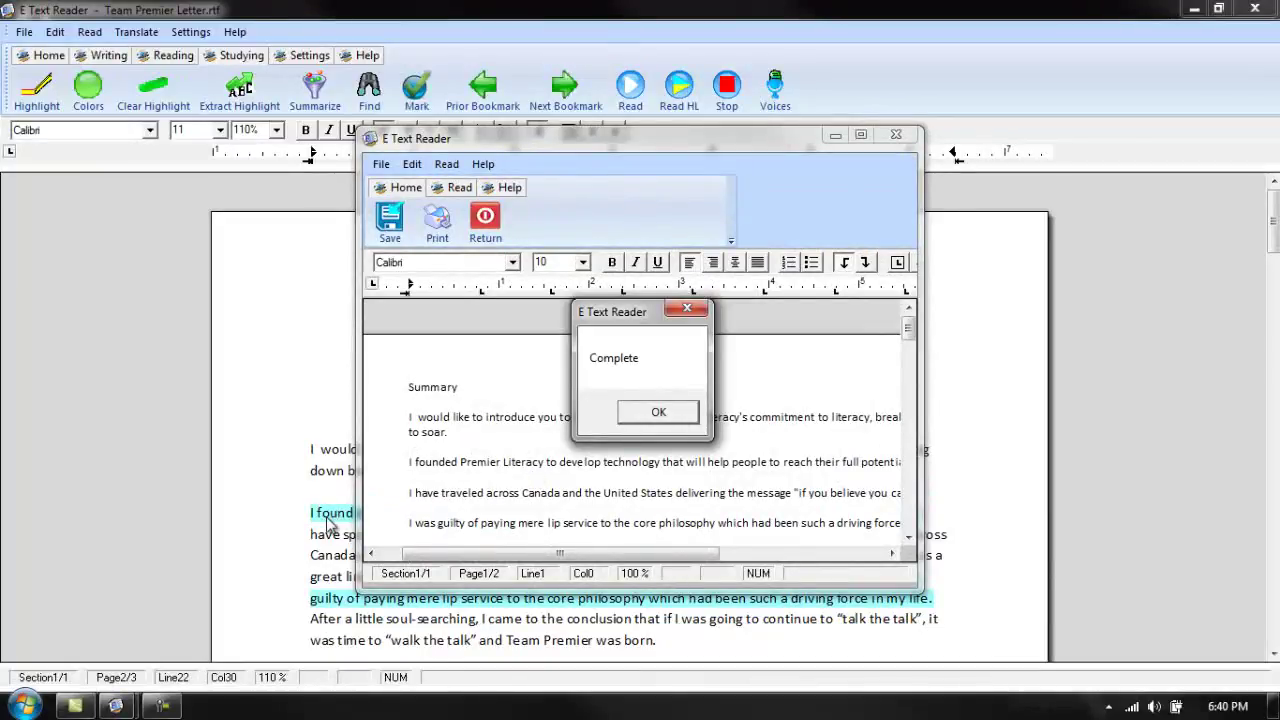
click(681, 422)
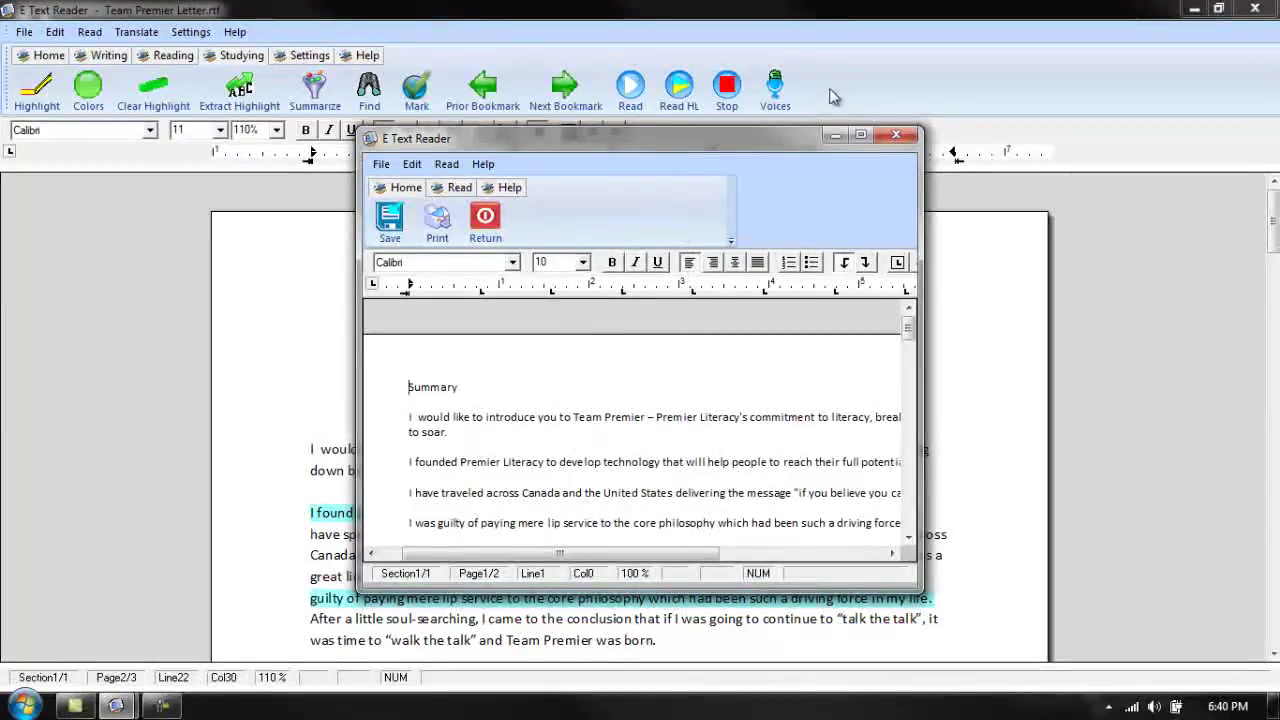
- Maximize the summary document and look over its text and available commands
click(861, 136)
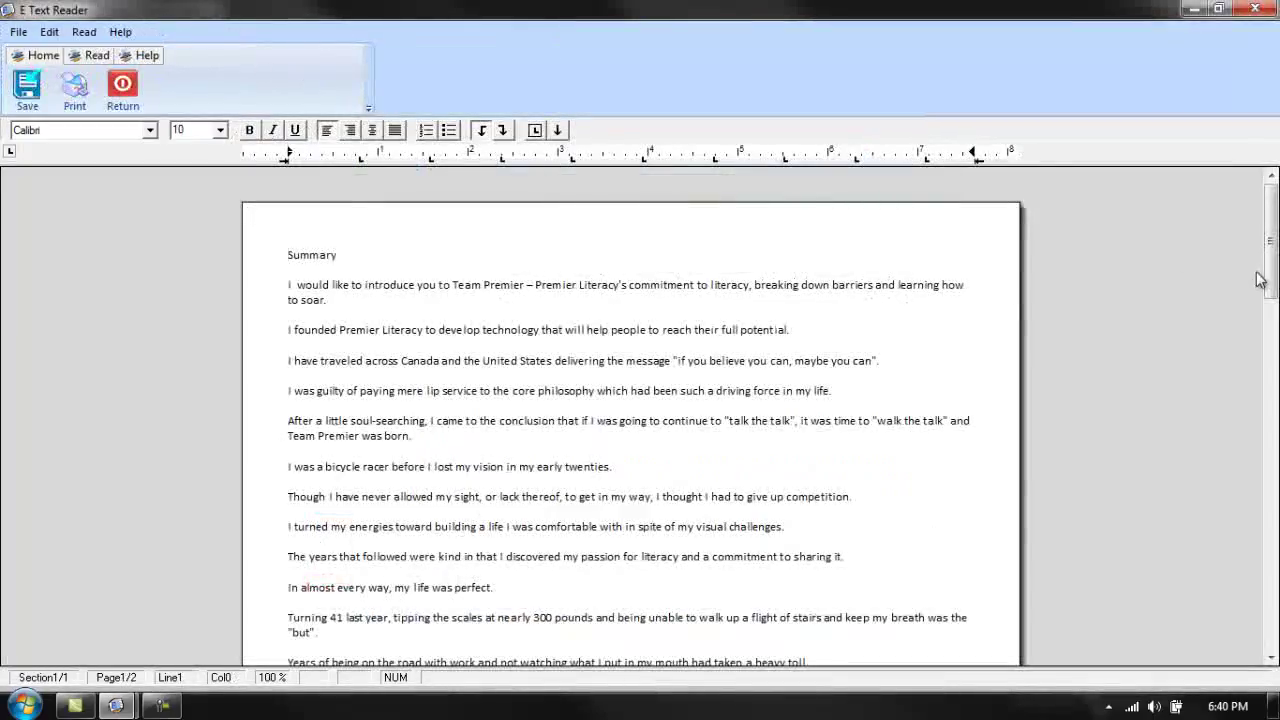
drag(1273, 258, 700, 350)
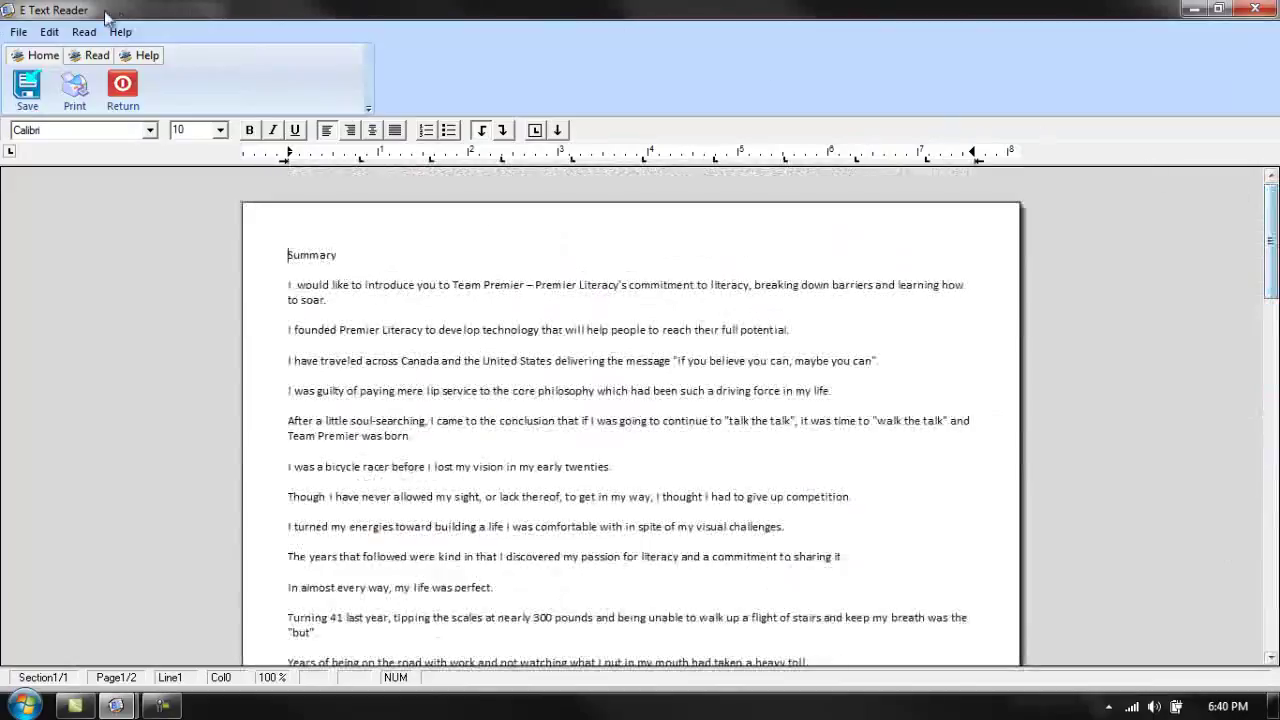
click(90, 58)
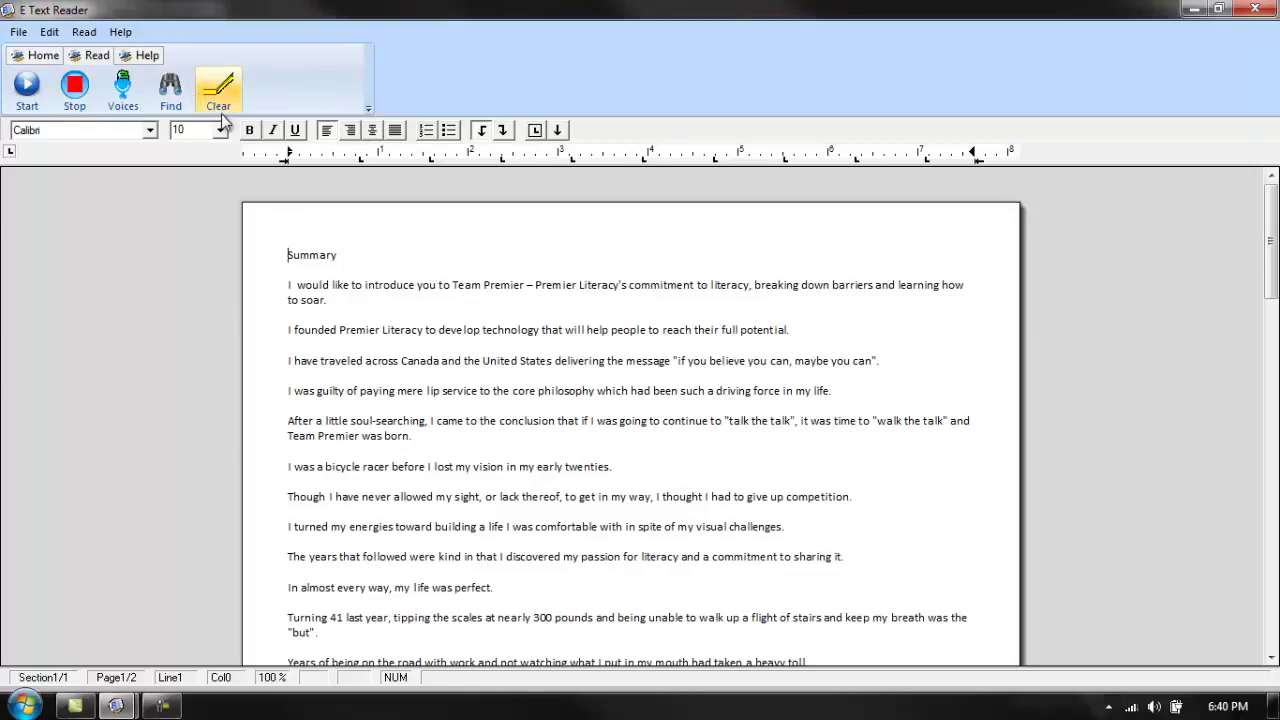
click(146, 56)
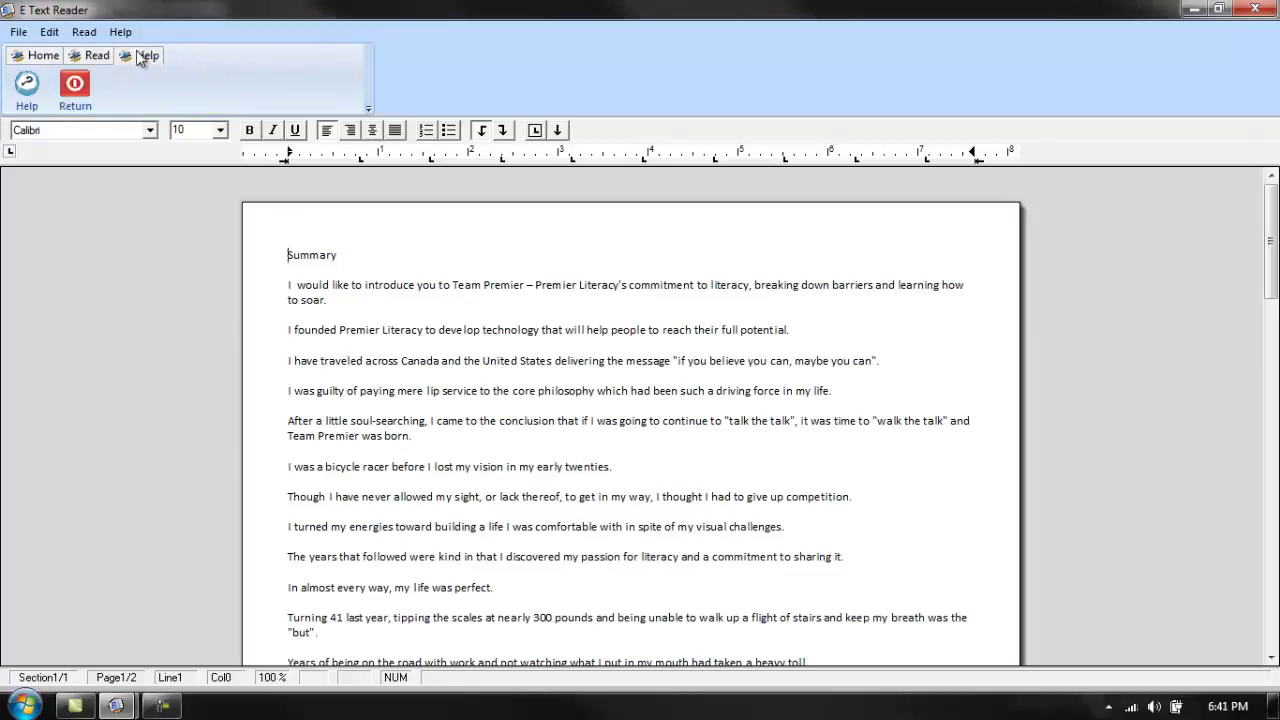
click(18, 32)
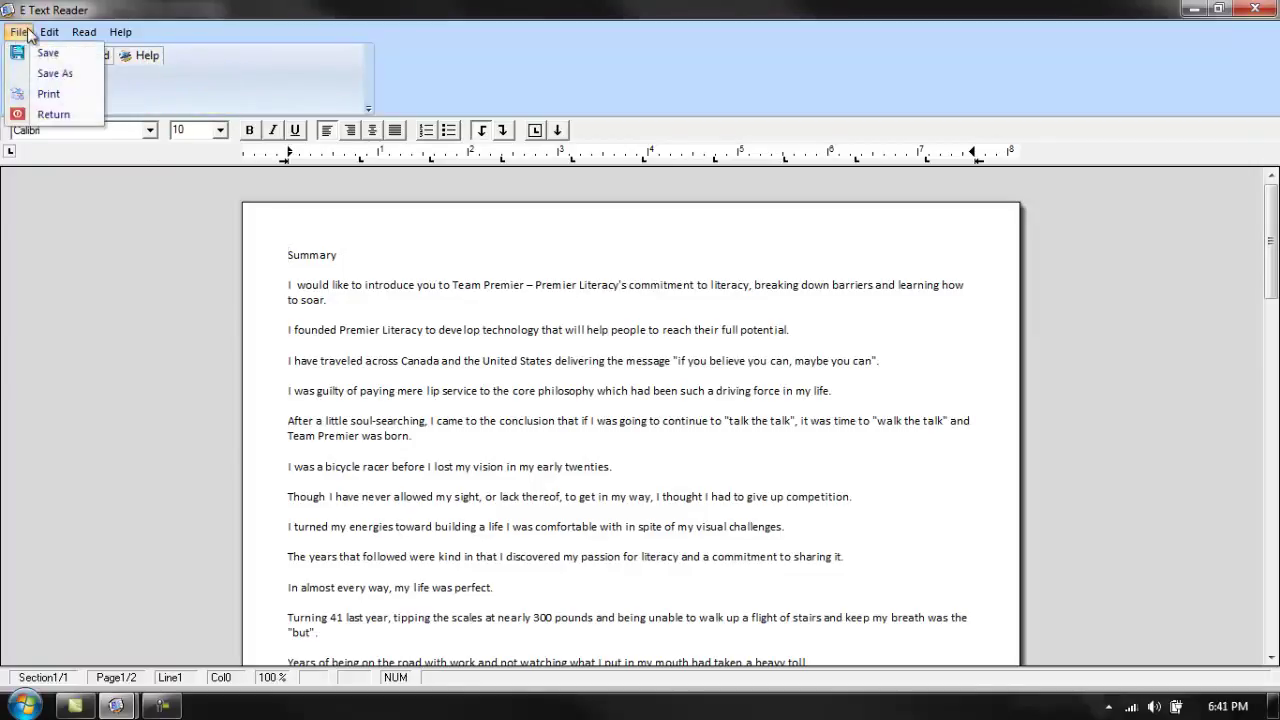
mouse_move(48, 35)
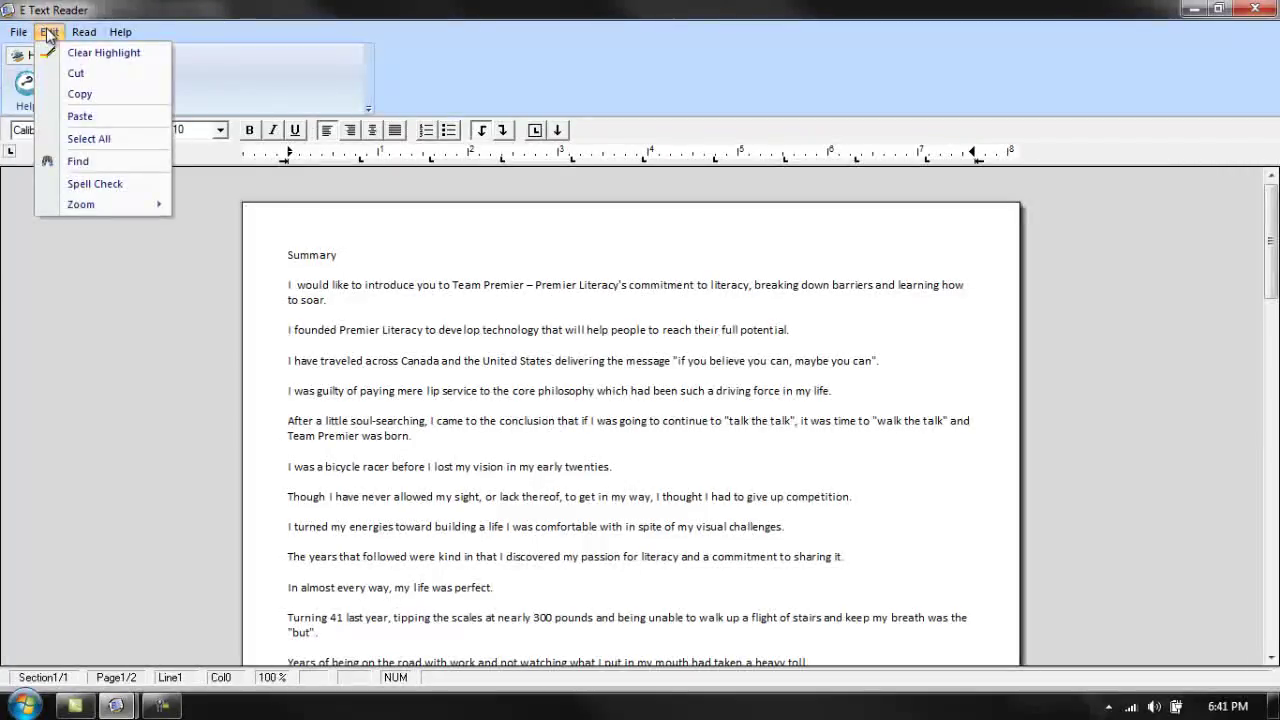
click(121, 33)
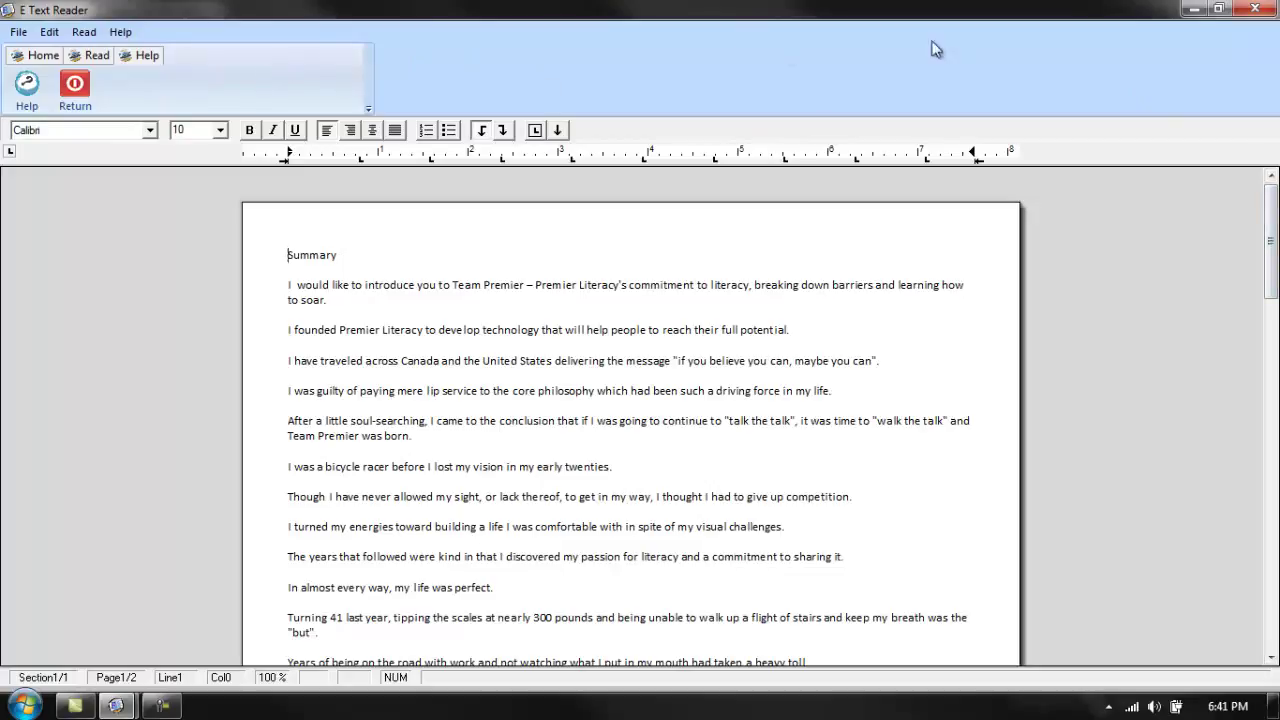
- Return to the original letter and examine its blue-highlighted summary sentences
click(75, 84)
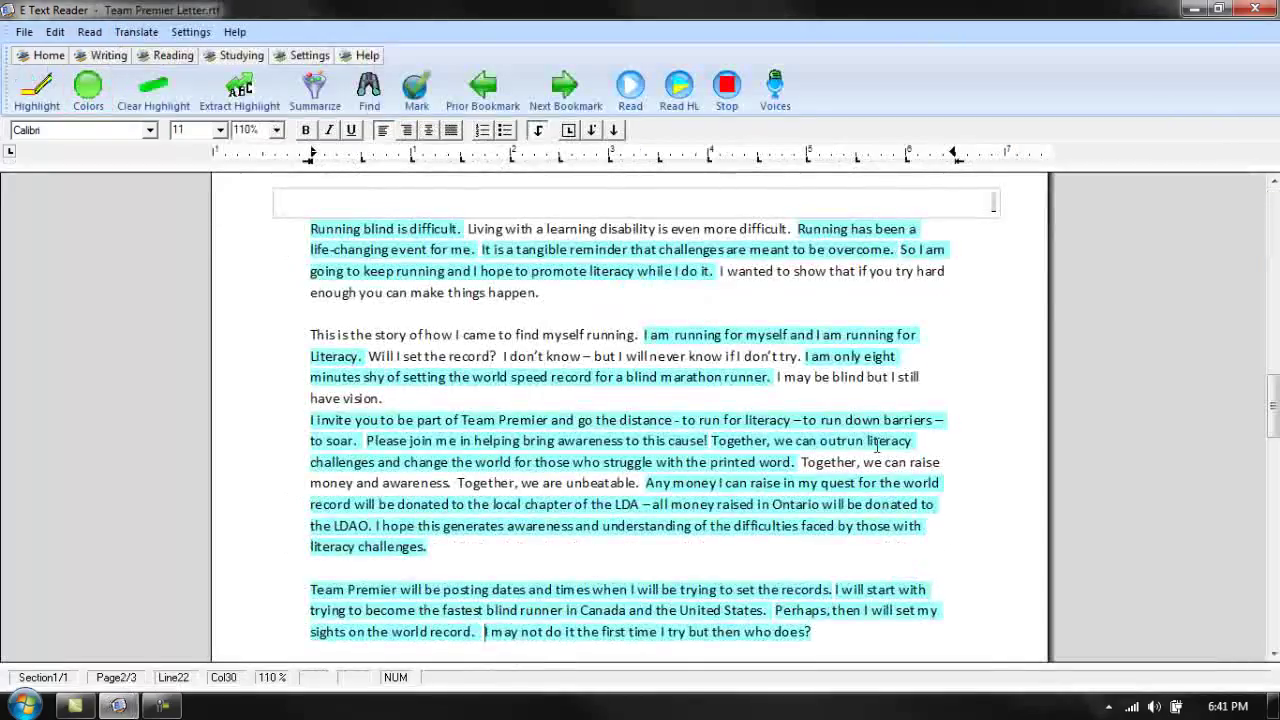
scroll(877, 446, up, 1)
scroll(800, 400, down, 4)
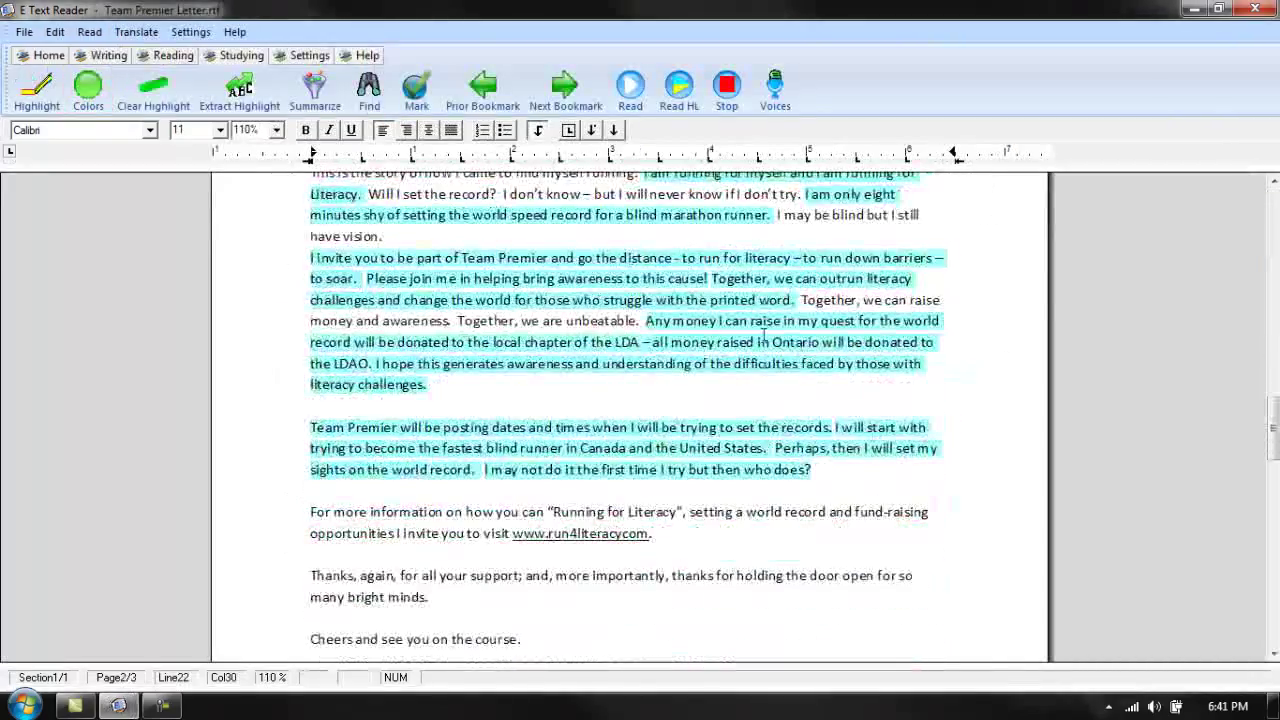
- Summarize the letter to 15 sentences in a separate document, with yellow highlighting in the original
click(314, 92)
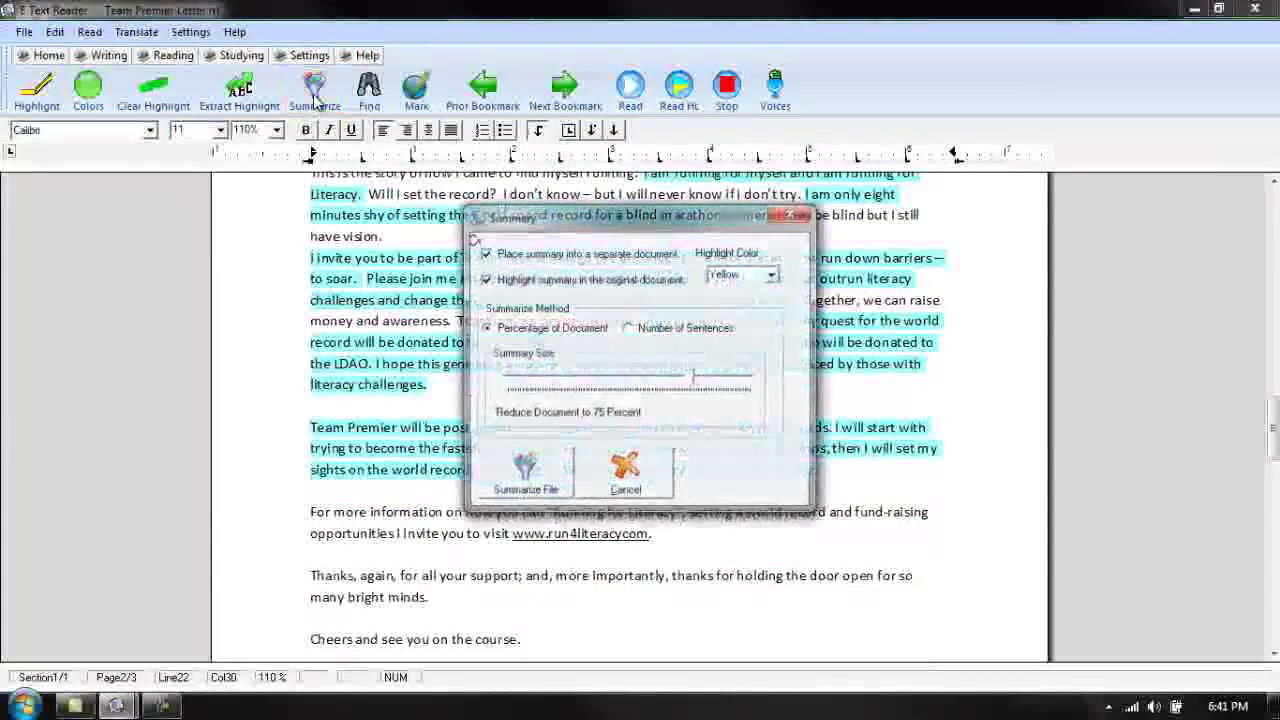
click(628, 328)
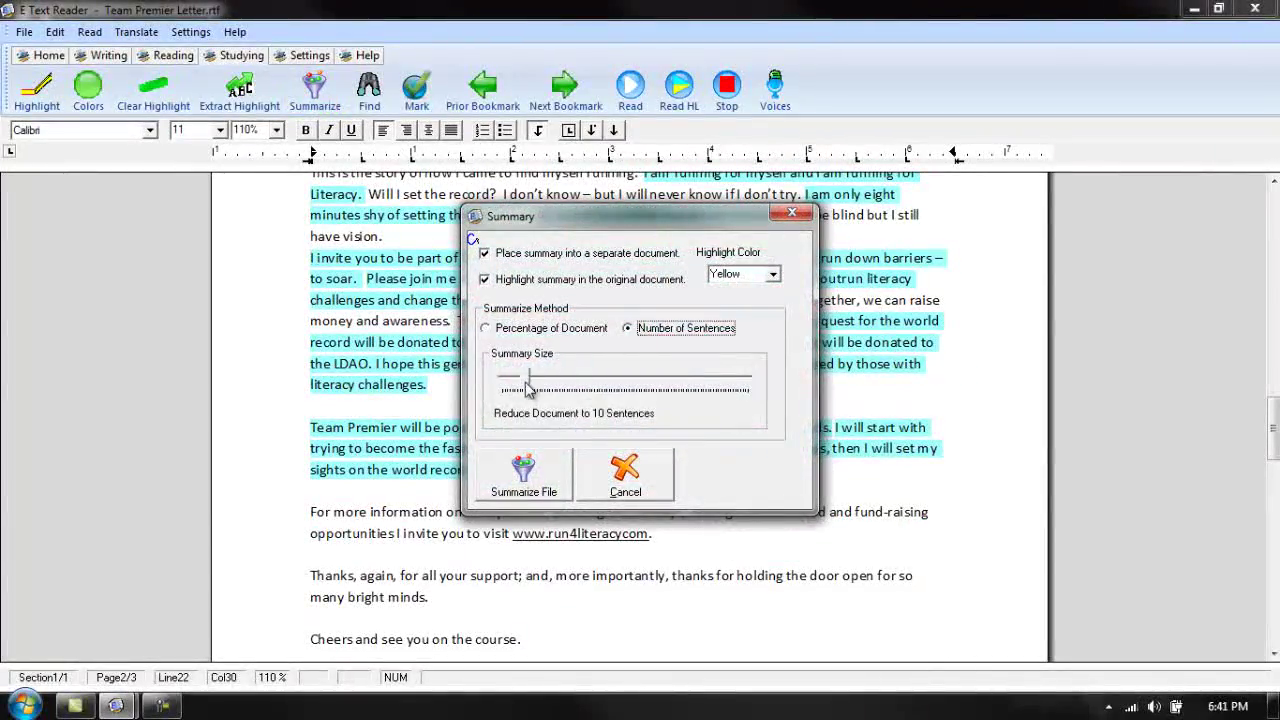
mouse_move(531, 380)
mouse_down()
mouse_move(600, 380)
mouse_move(528, 380)
mouse_move(540, 380)
mouse_up()
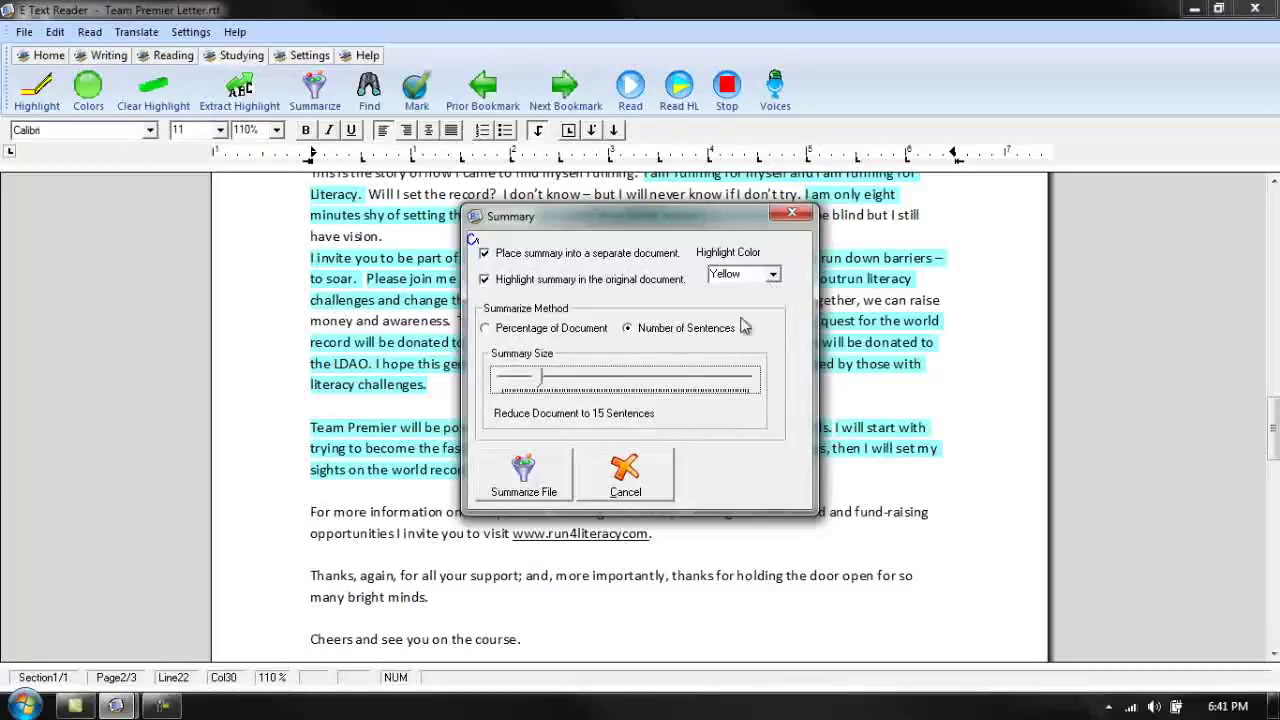
click(524, 478)
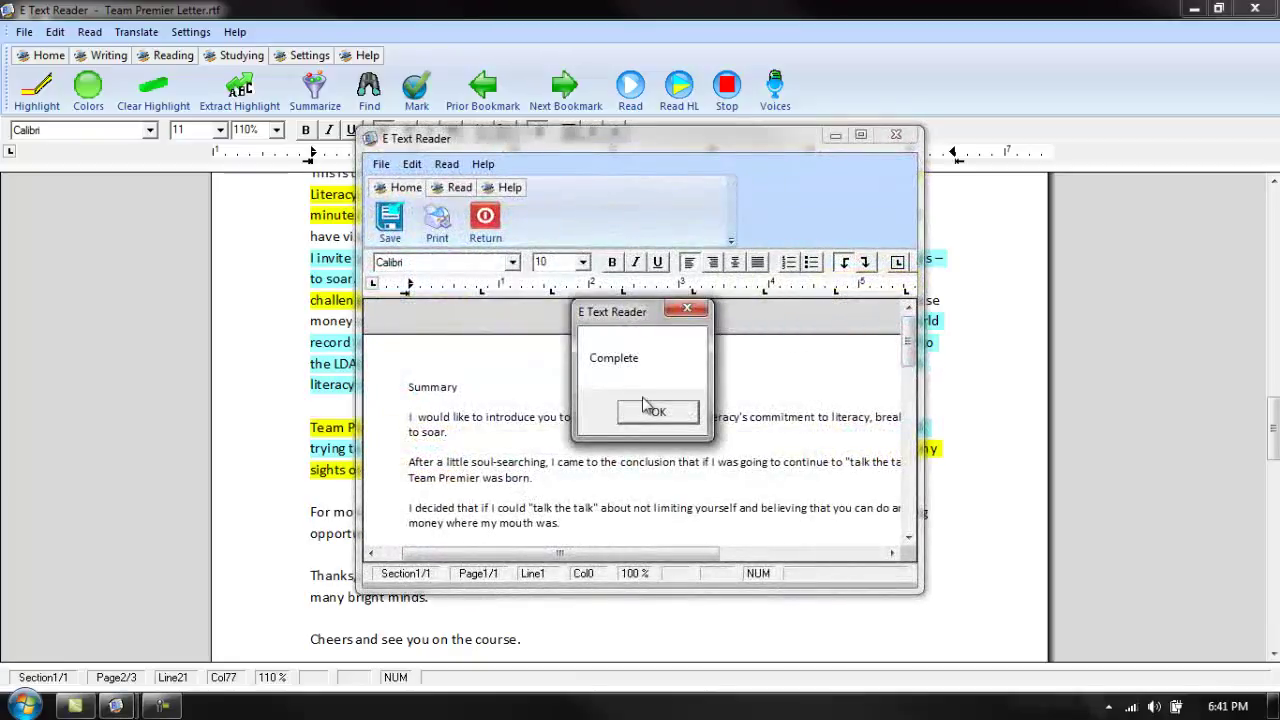
click(651, 412)
- Review the 15-sentence summary at full size and compare it with the yellow highlights throughout the letter
double_click(683, 140)
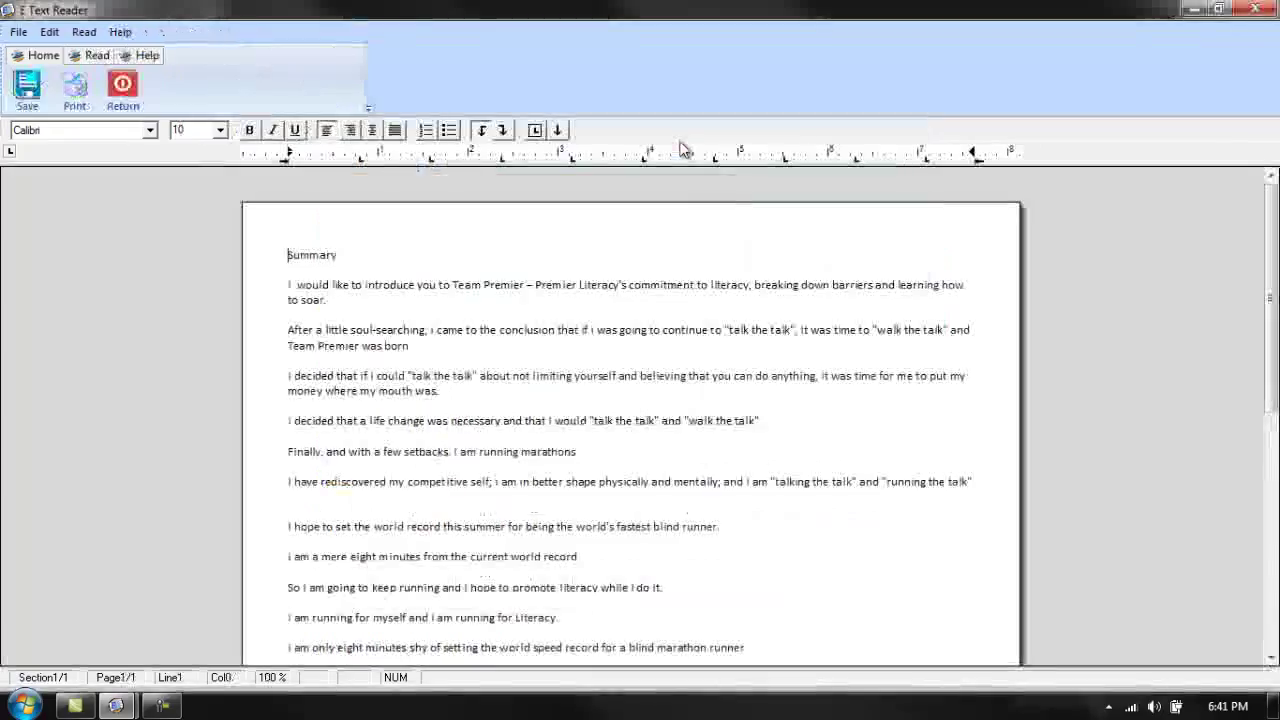
mouse_move(1272, 265)
mouse_down()
mouse_move(1260, 468)
mouse_move(1269, 267)
mouse_up()
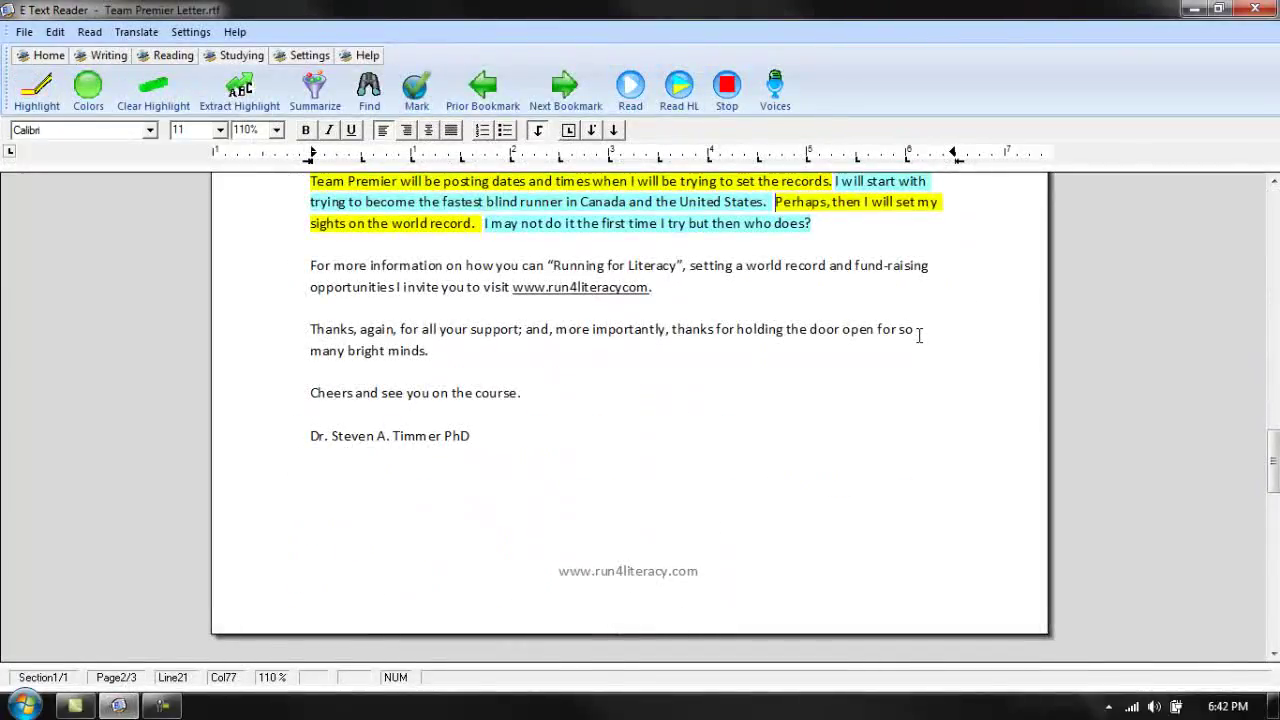
scroll(919, 336, up, 6)
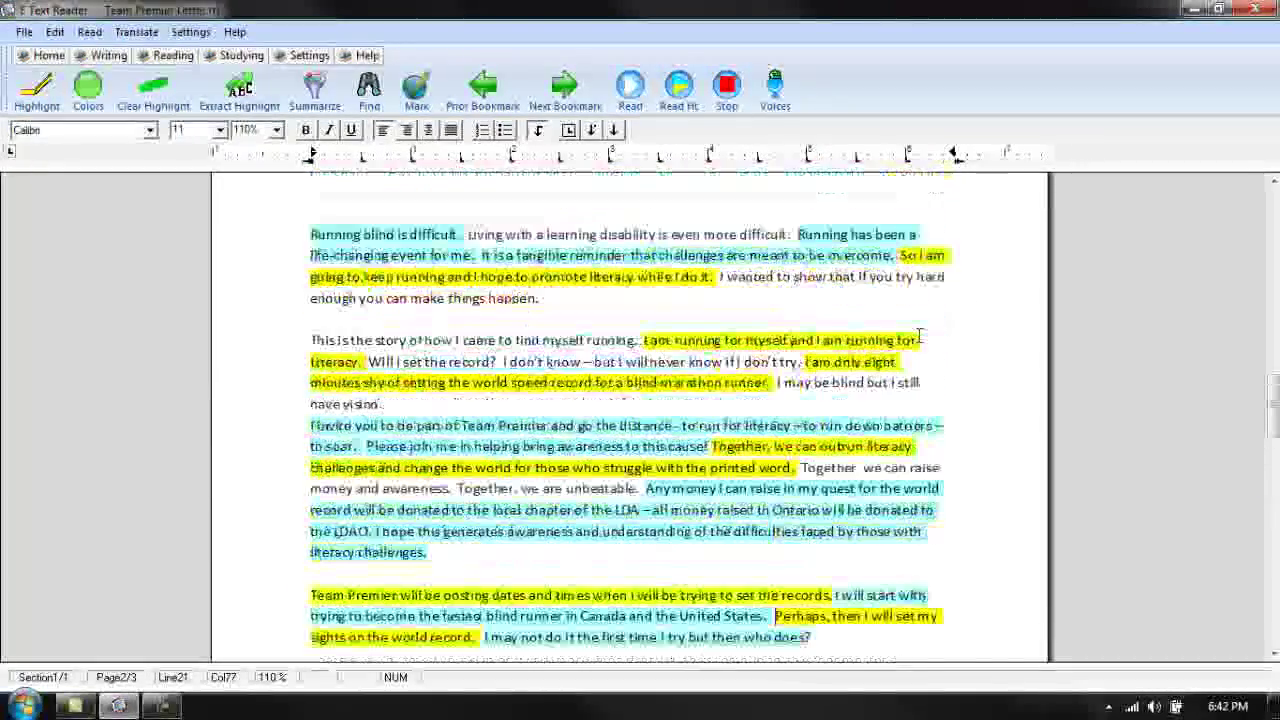
scroll(919, 336, up, 5)
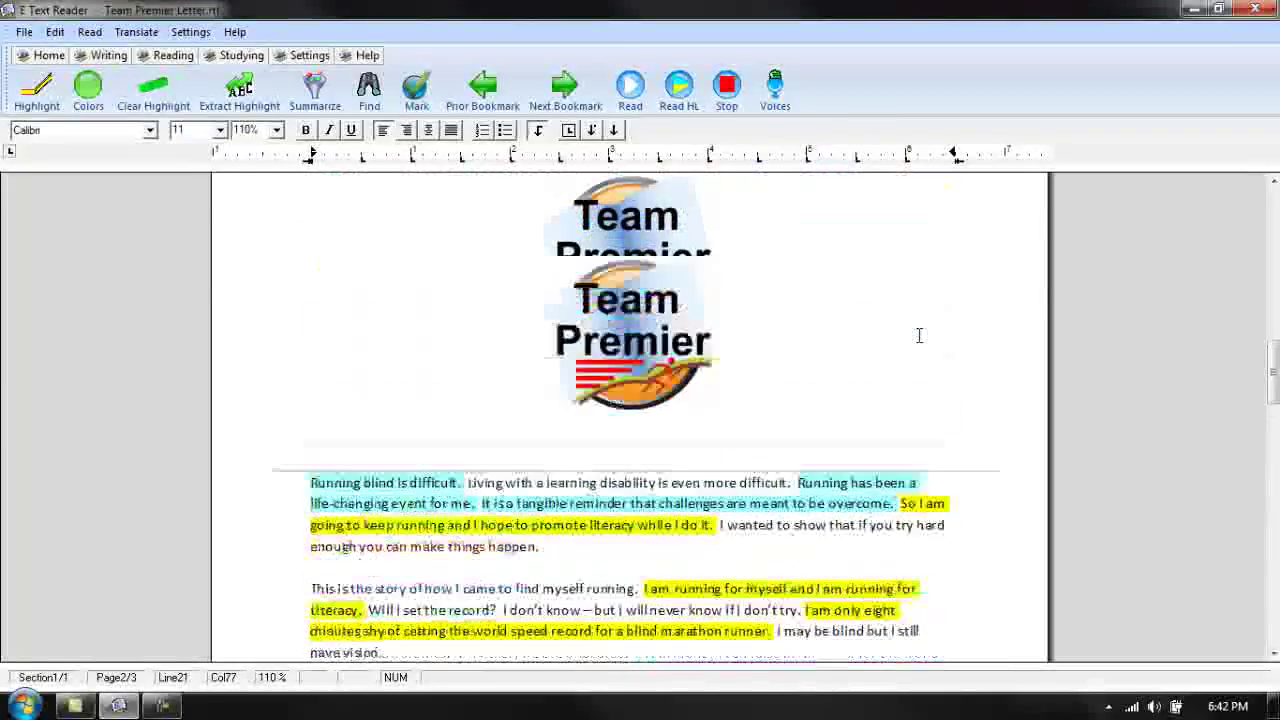
scroll(919, 336, up, 10)
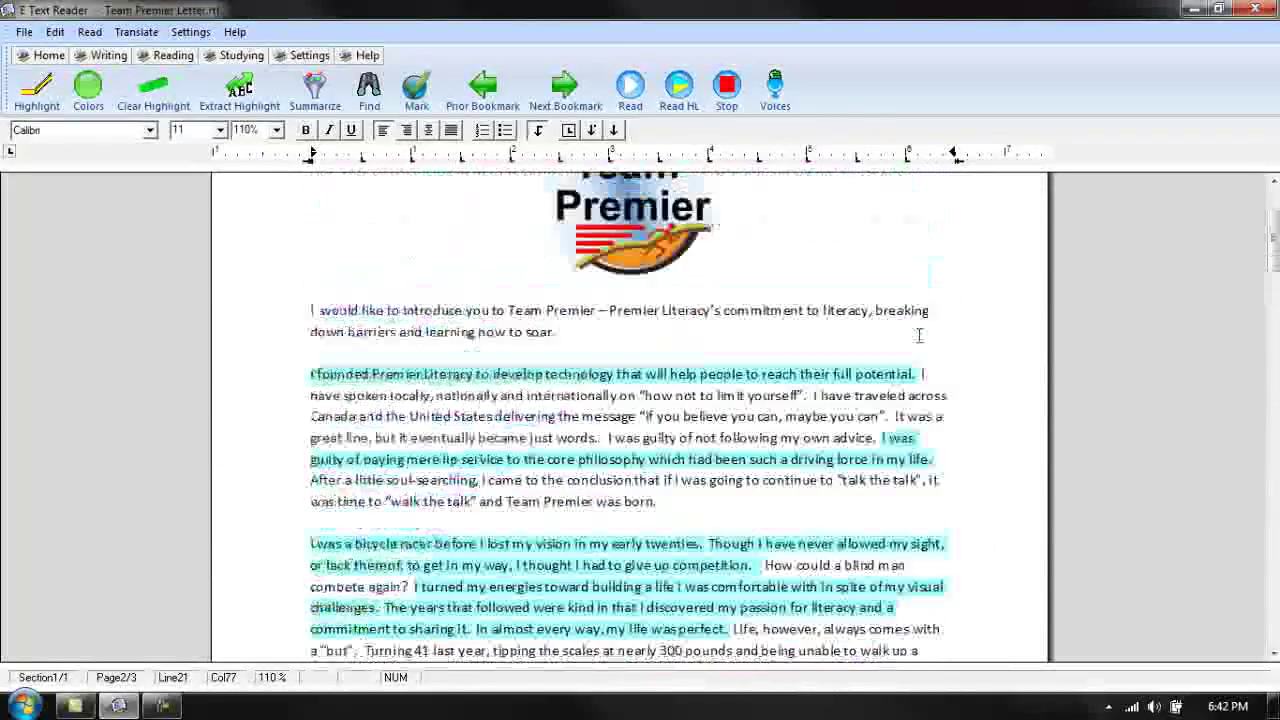
- Summarize the letter to 20 percent with pink highlighting and maximize the resulting summary document
click(316, 92)
click(760, 274)
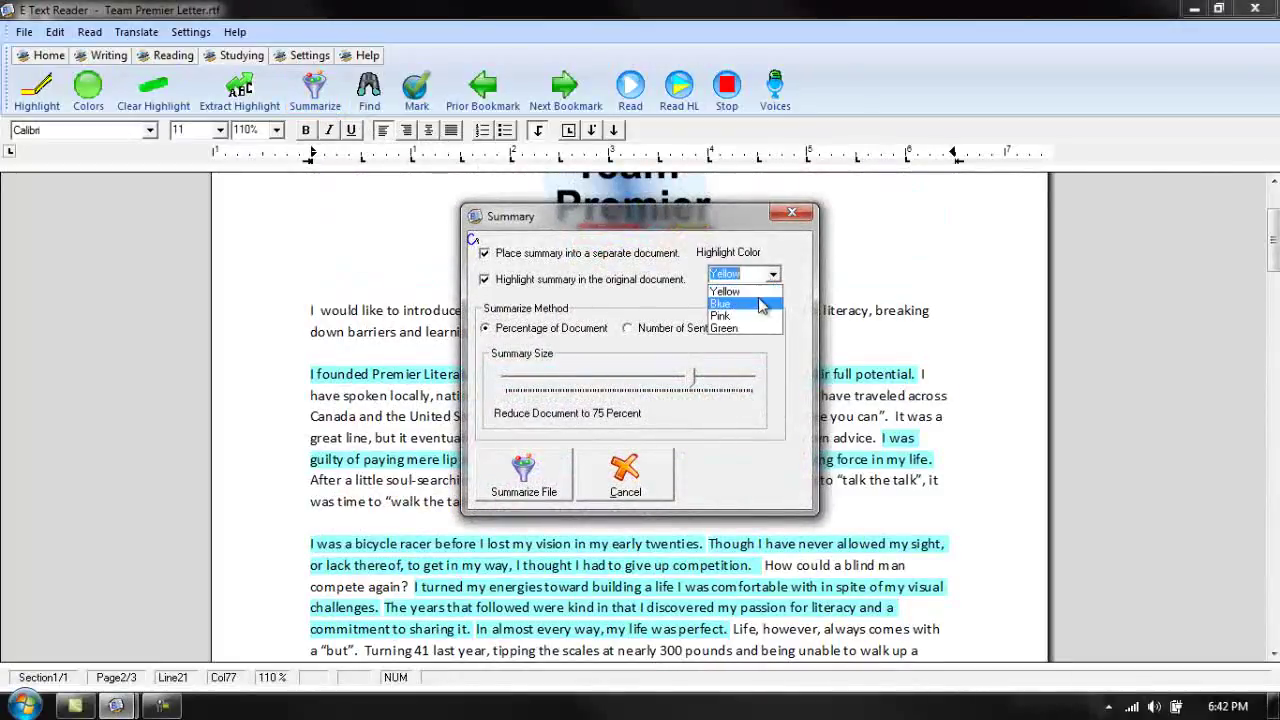
click(745, 317)
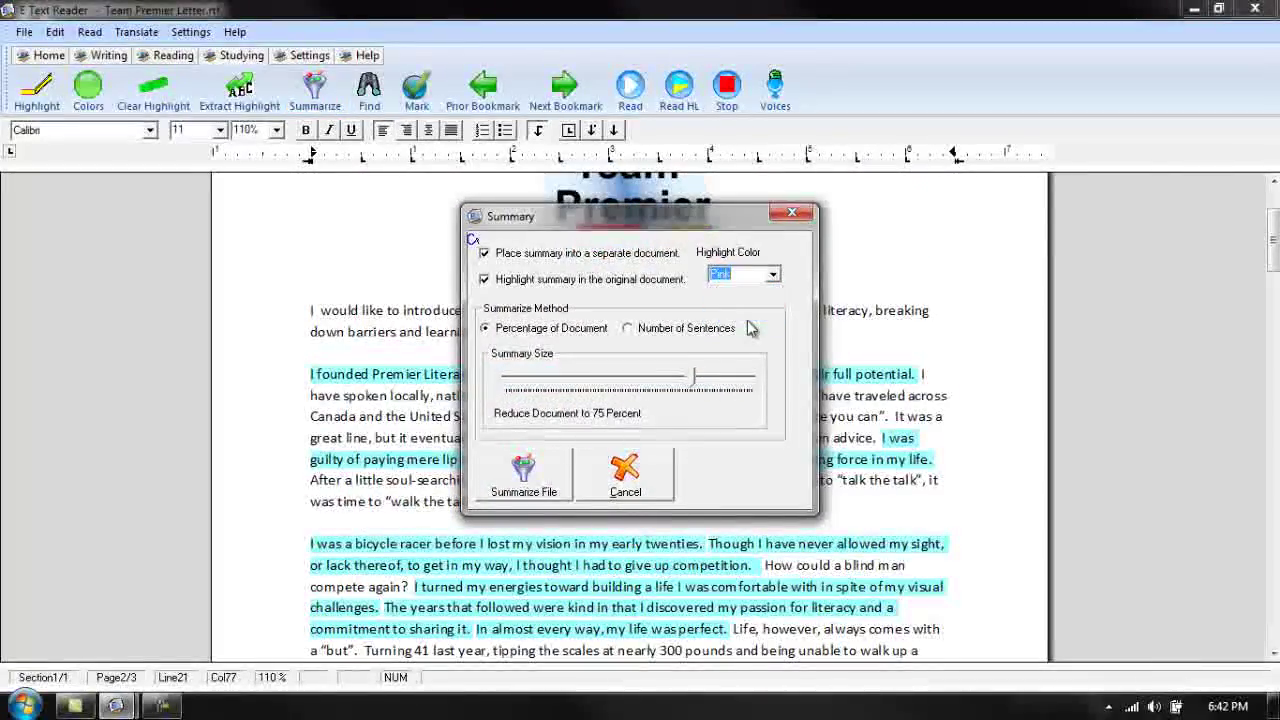
drag(690, 385, 557, 397)
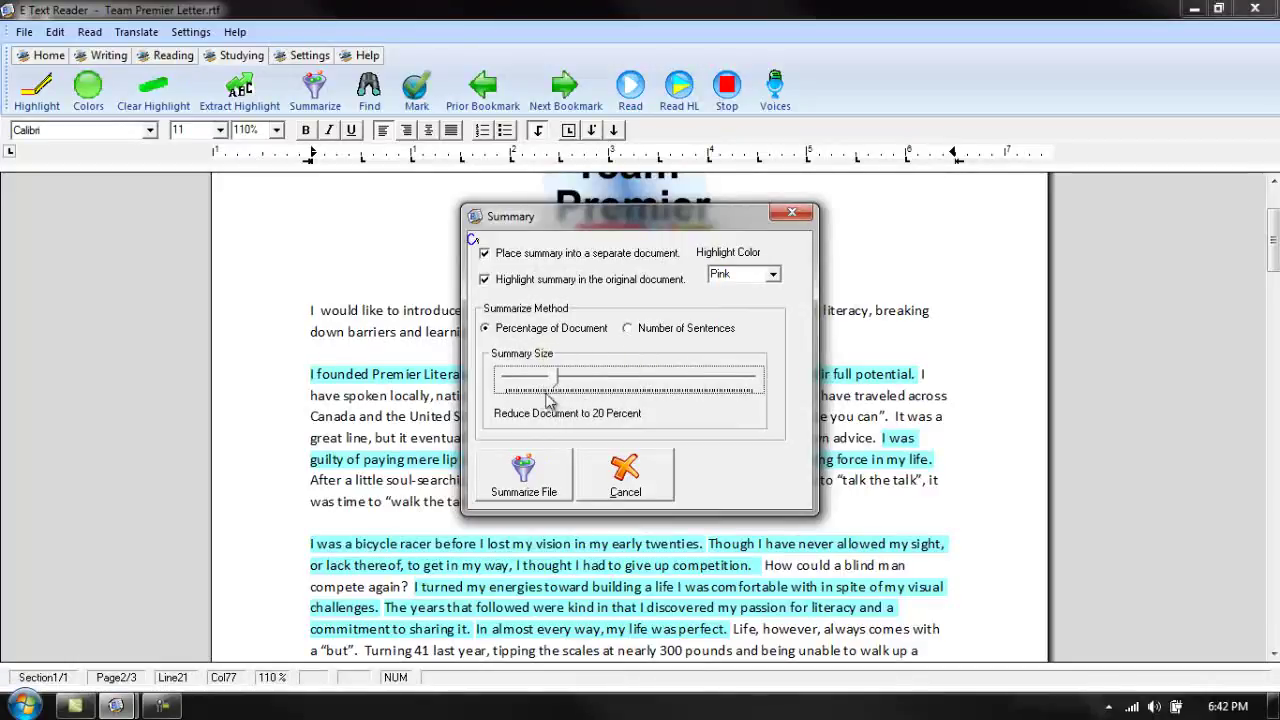
click(523, 475)
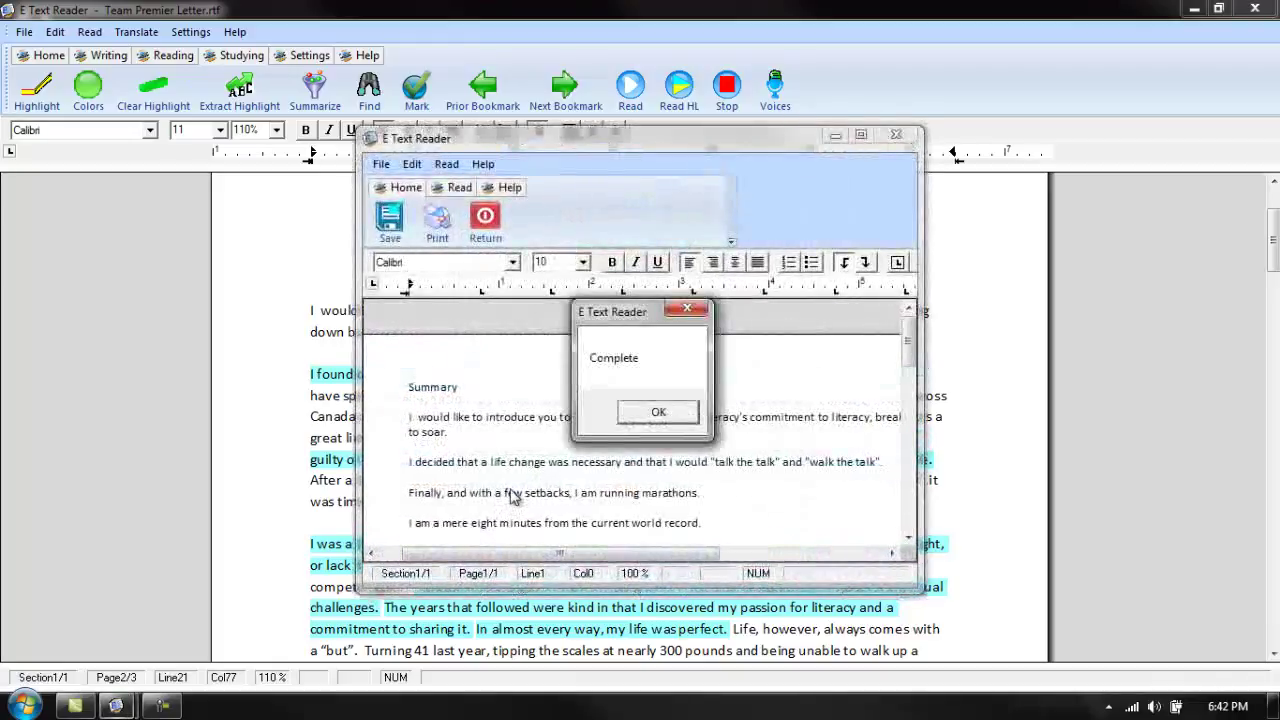
click(659, 413)
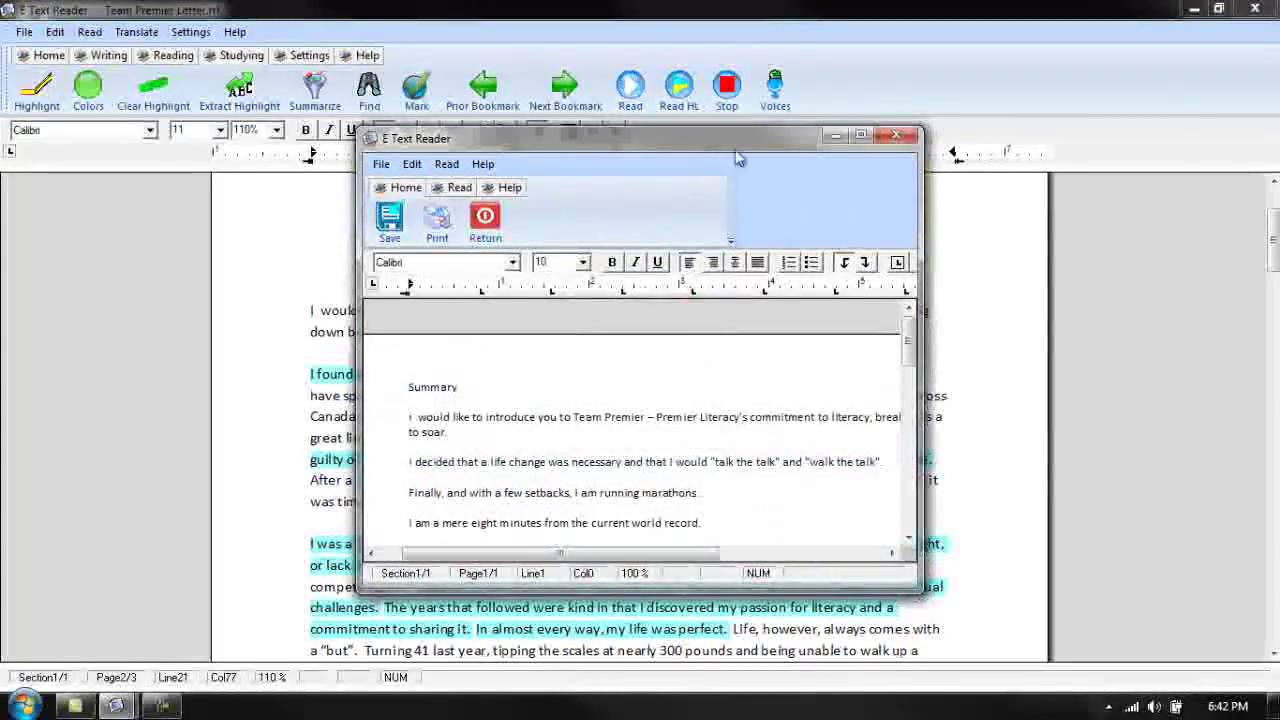
click(861, 134)
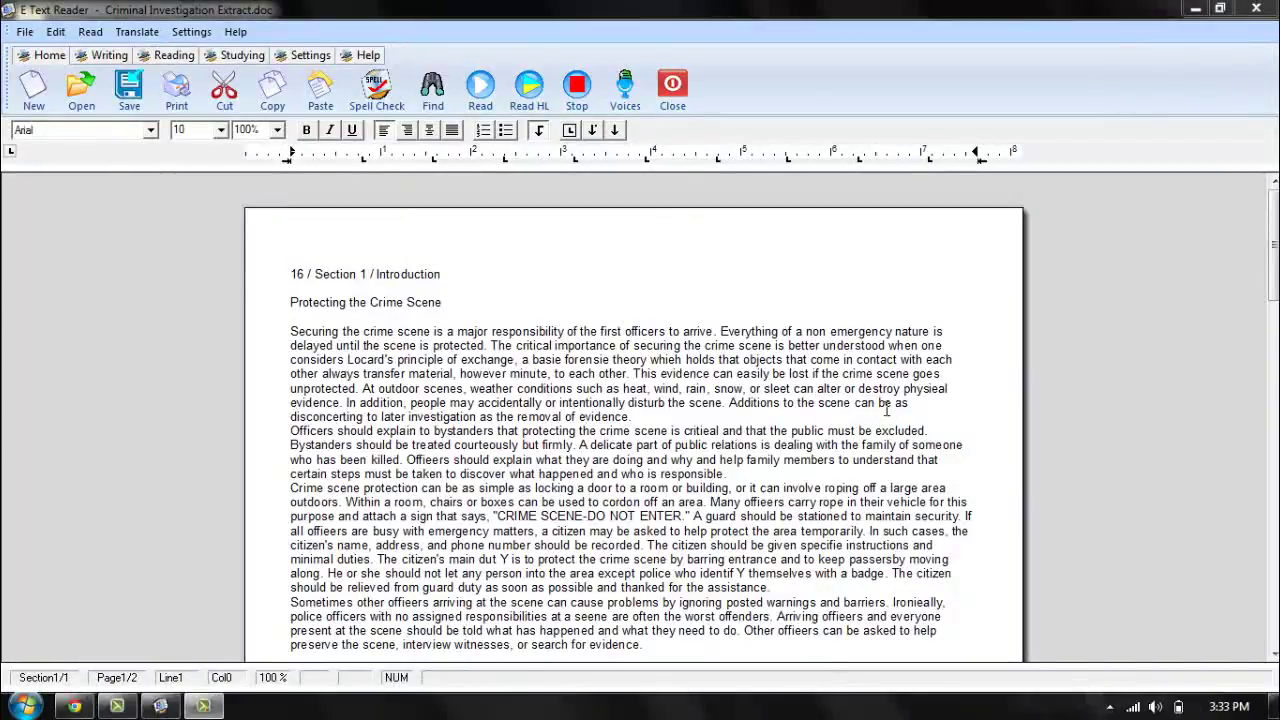
- Set the voice options to auto-identify the most important 35 percent before reading, and enable the advanced reading options
click(630, 98)
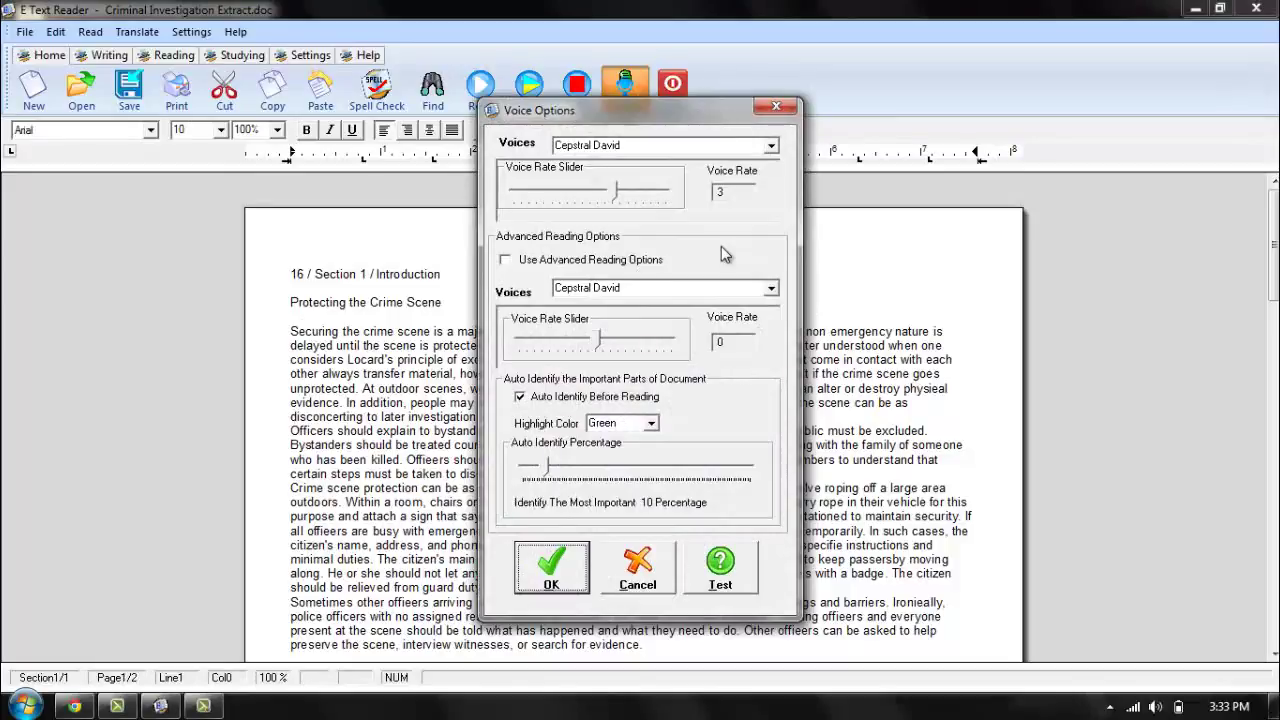
click(518, 396)
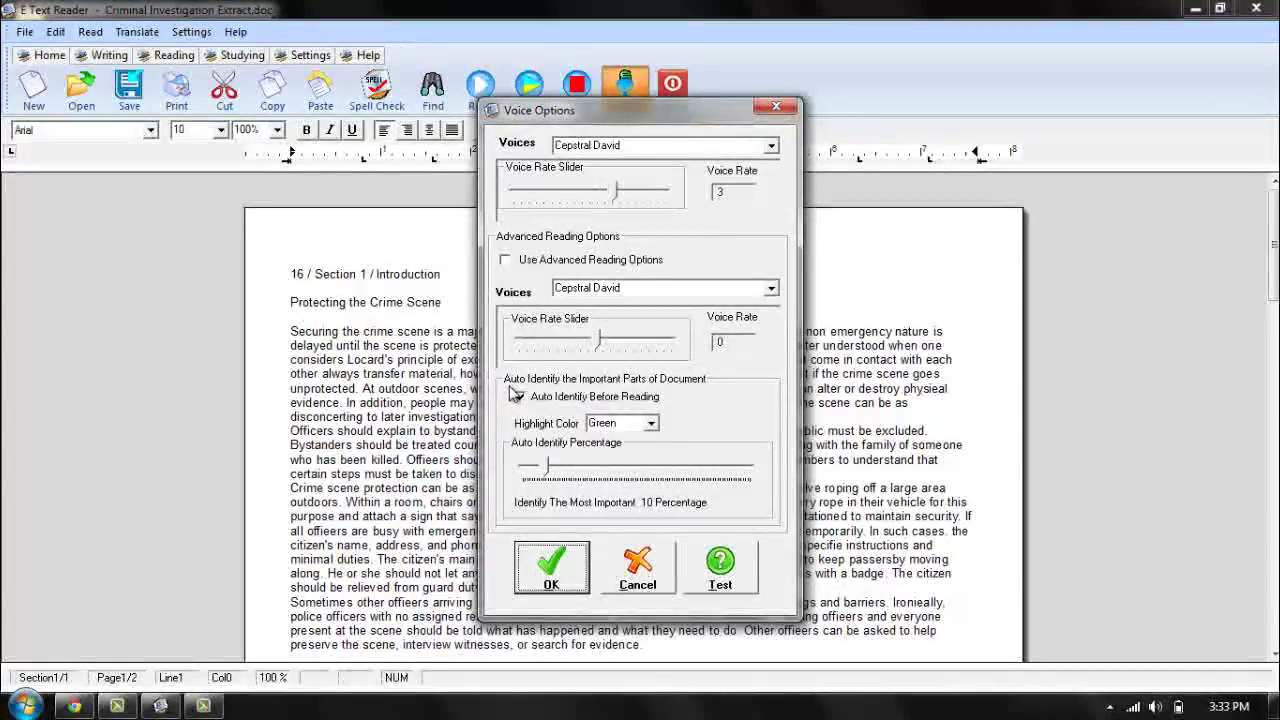
click(517, 396)
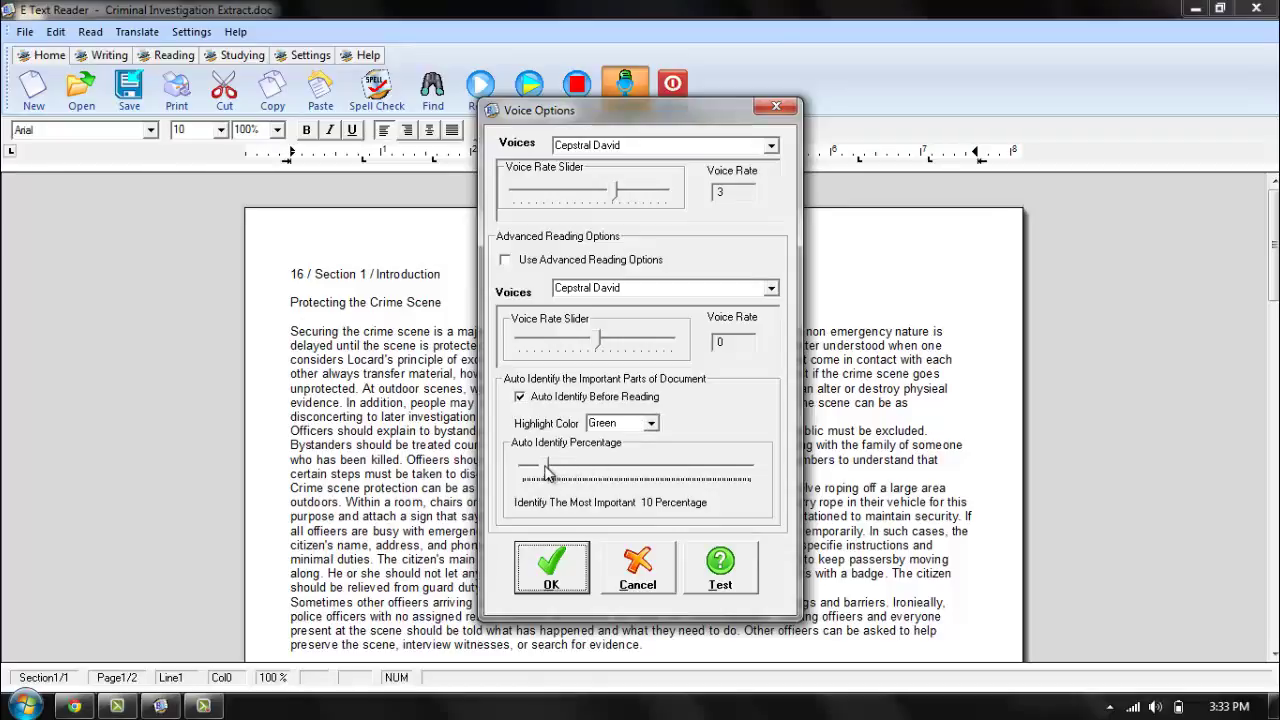
drag(547, 473, 605, 468)
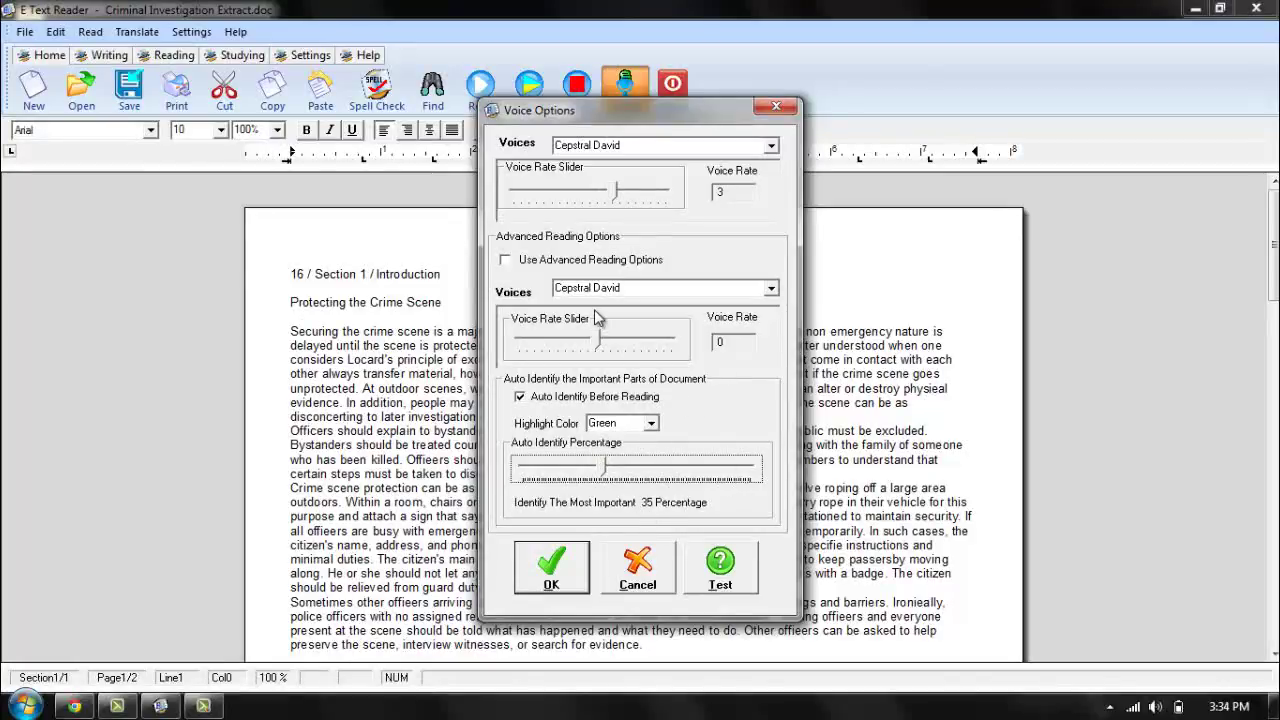
click(507, 262)
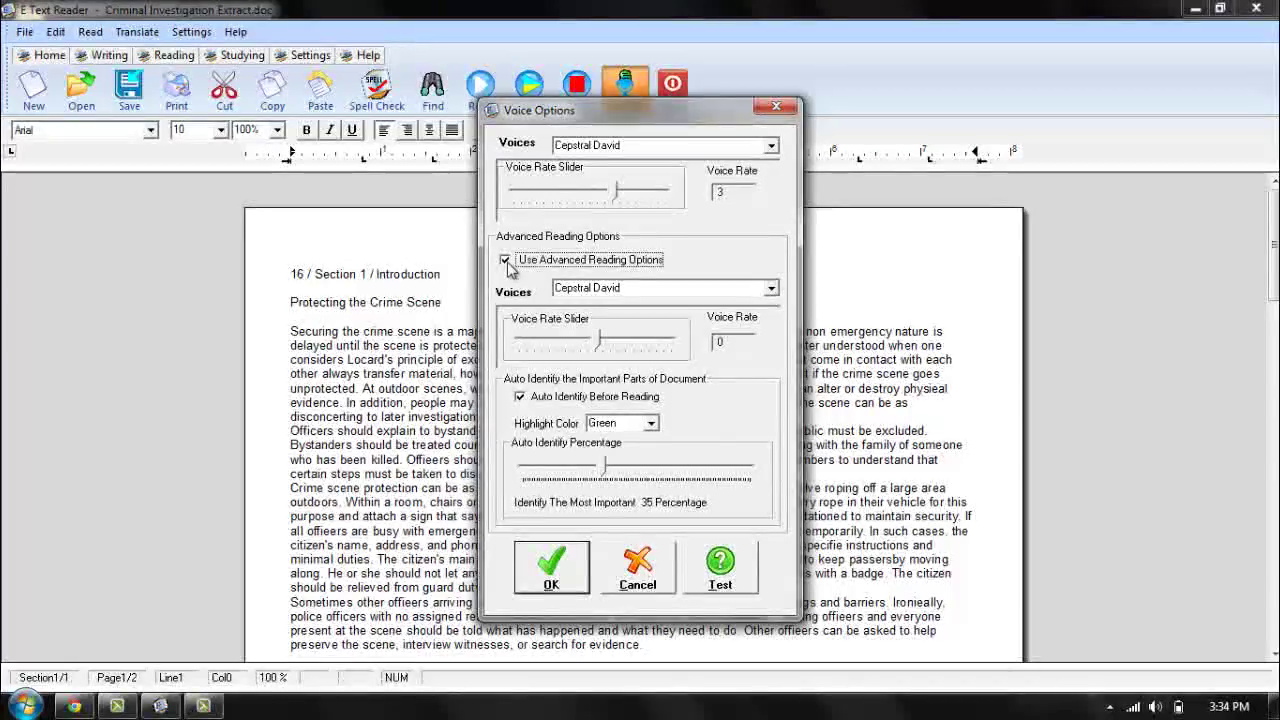
click(549, 578)
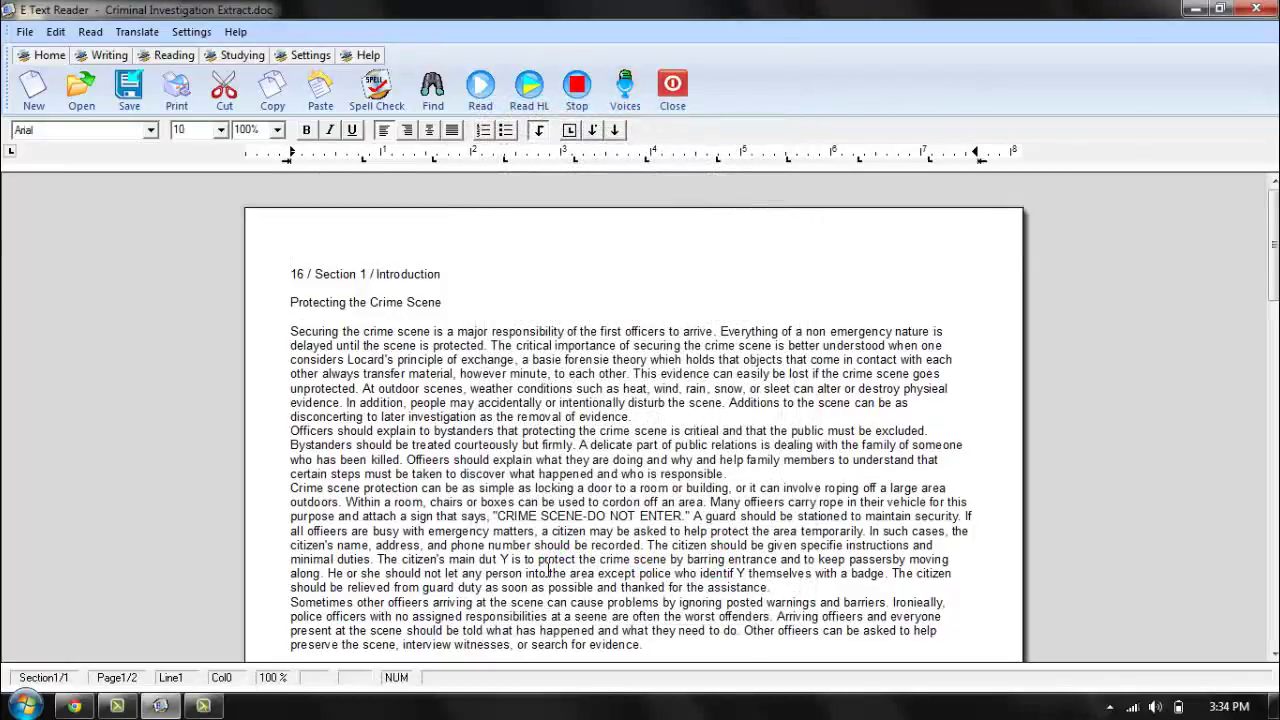
- Read the crime scene document aloud with refreshed highlights and auto-identified content, and stop the reading
key(Down)
click(486, 106)
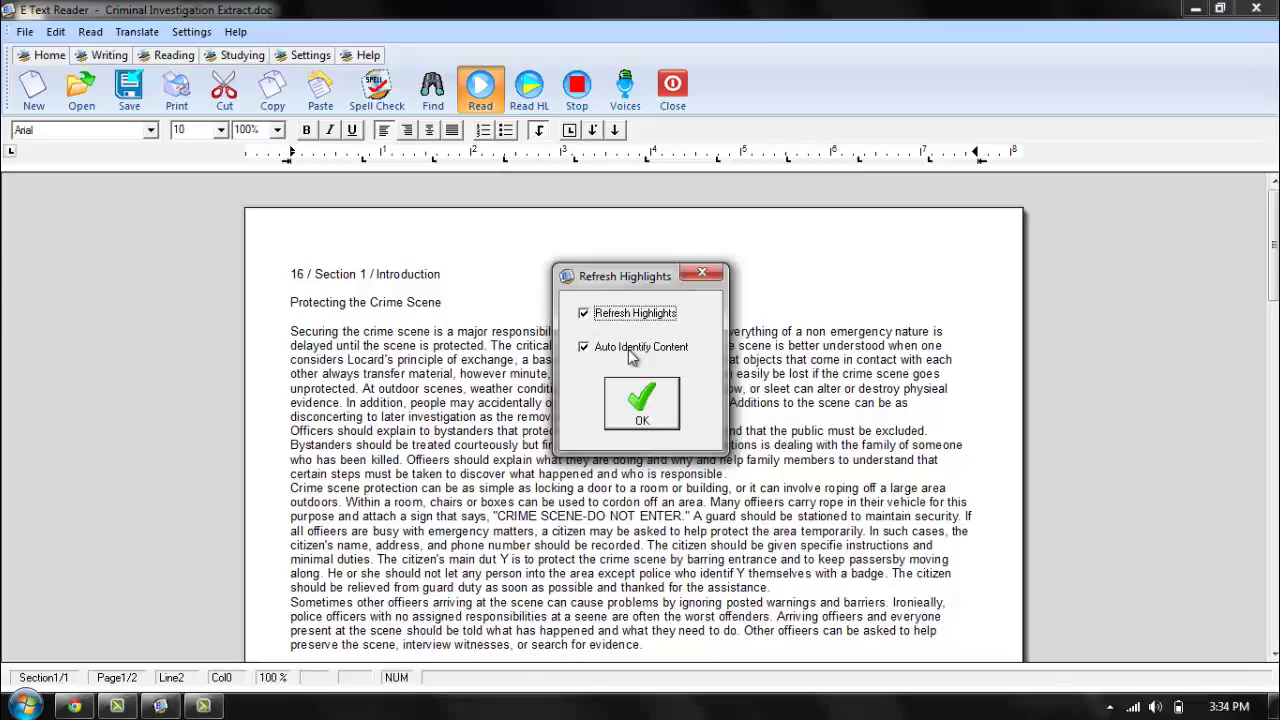
click(655, 418)
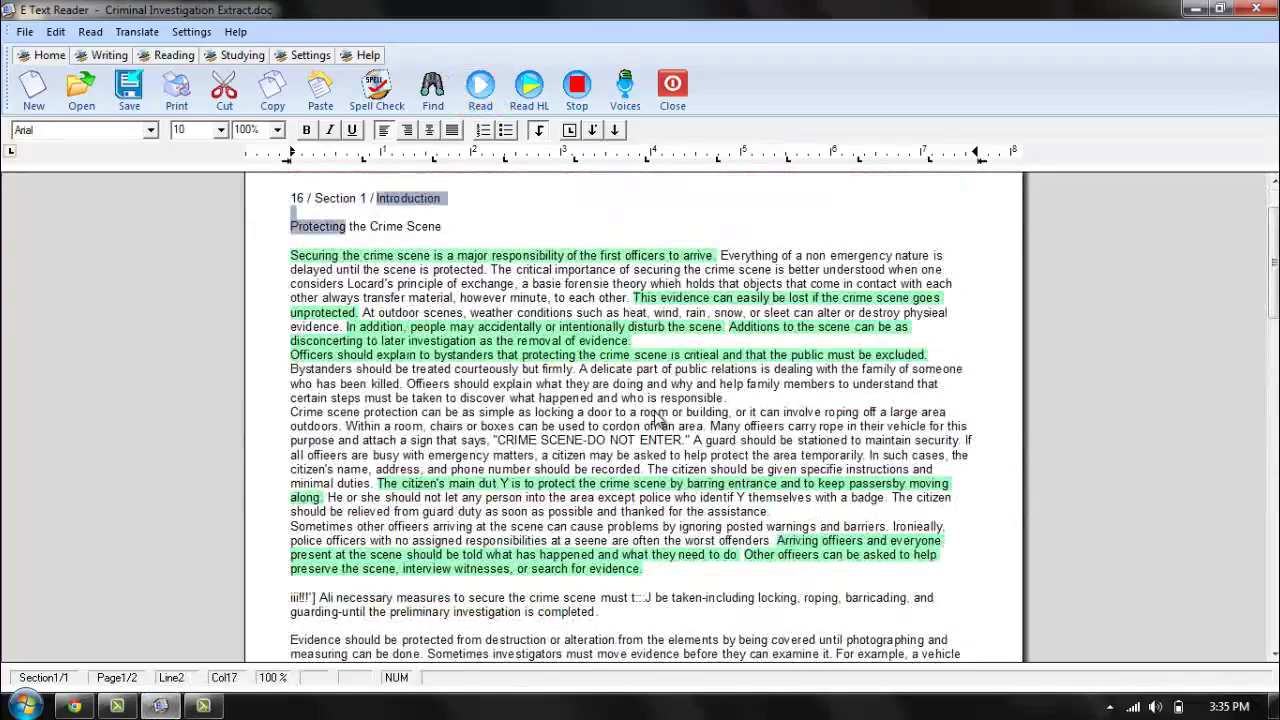
click(577, 95)
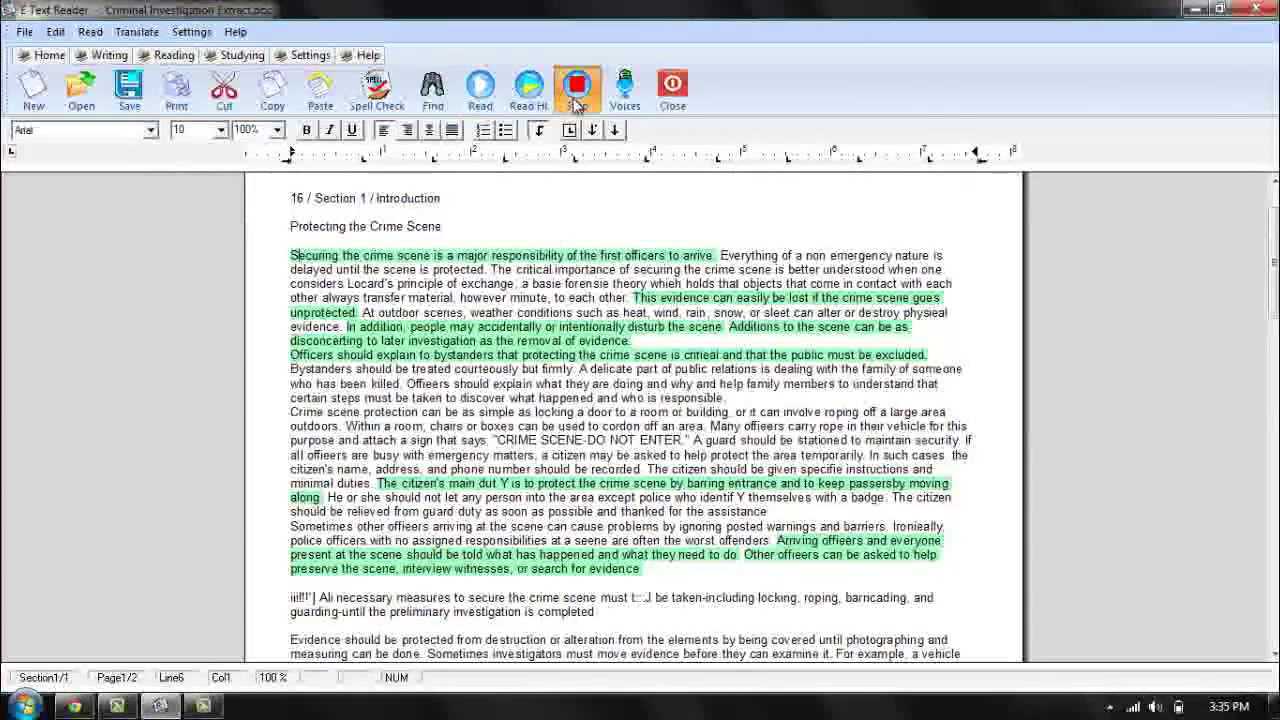
scroll(606, 360, up, 1)
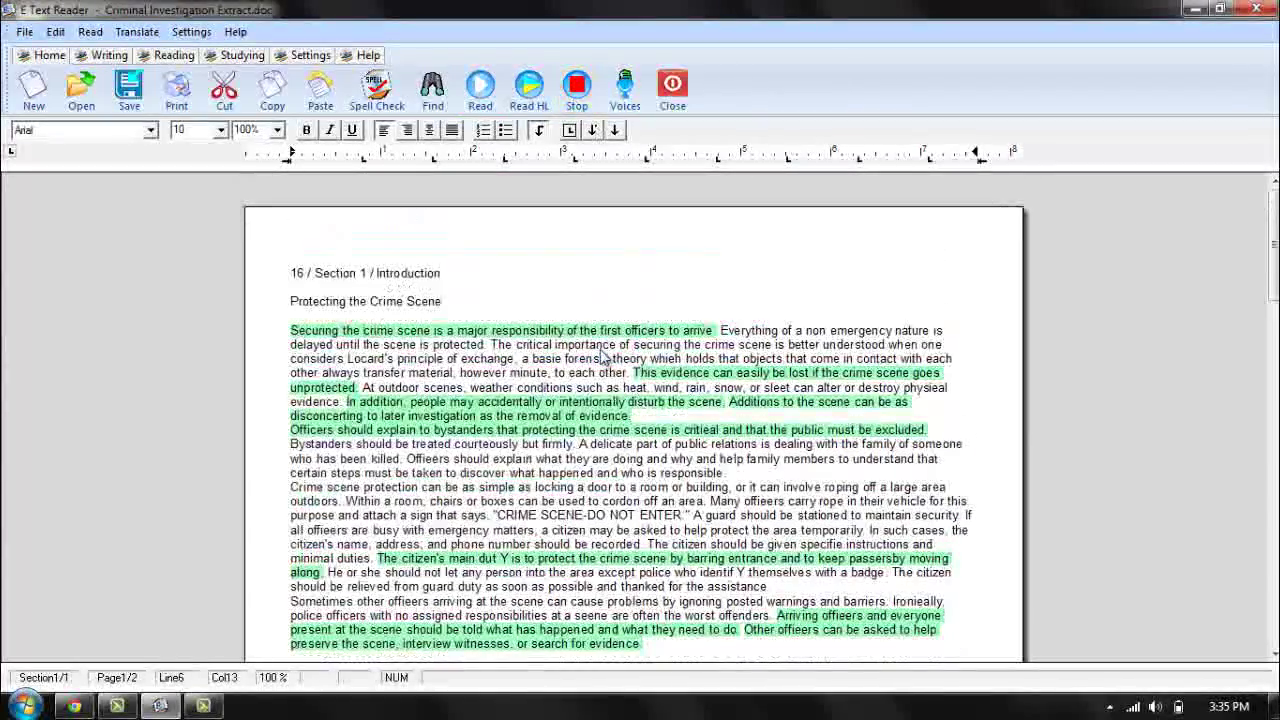